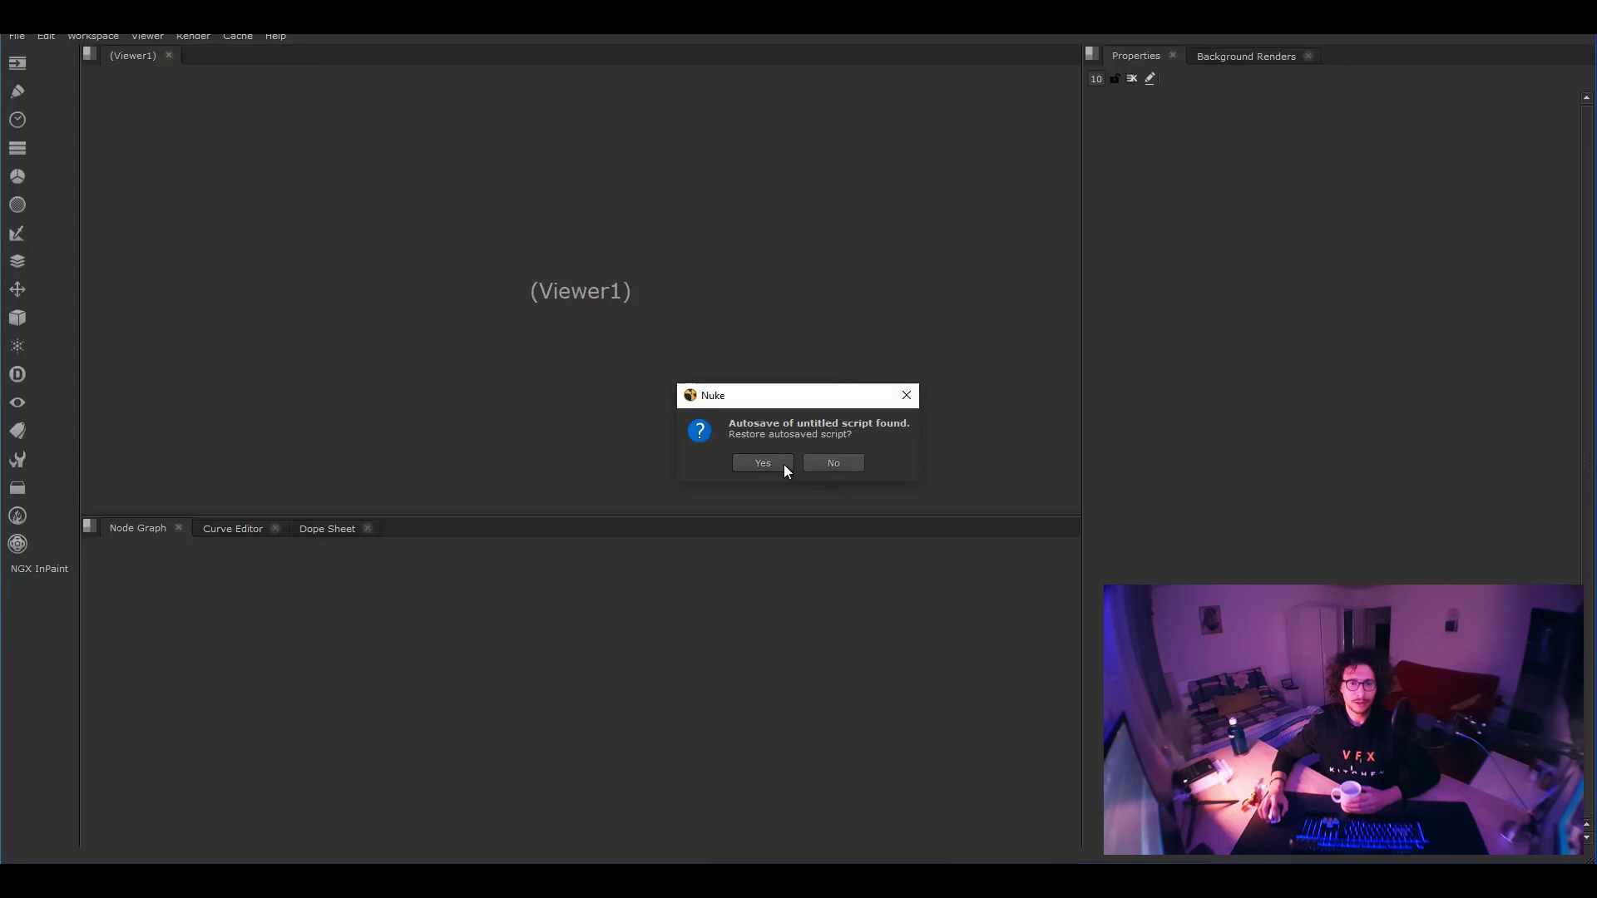
Restore the autosaved script and display the original beach photo from Read1 in the viewer
{"action": "left_click", "coordinate": [784, 464]}
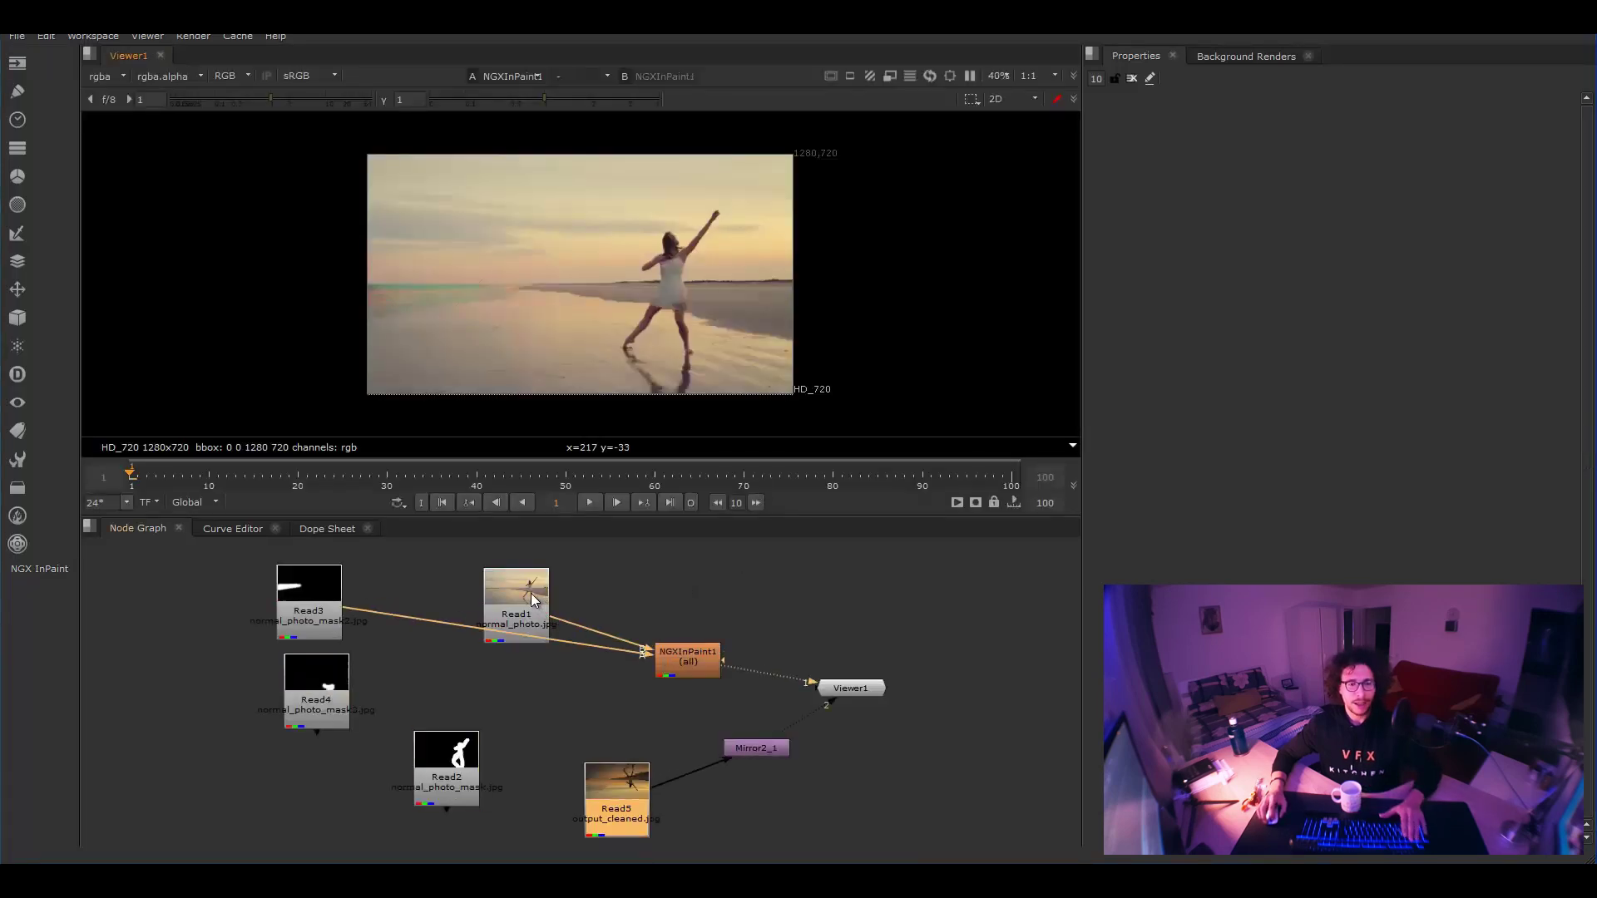
{"action": "key", "text": "1"}
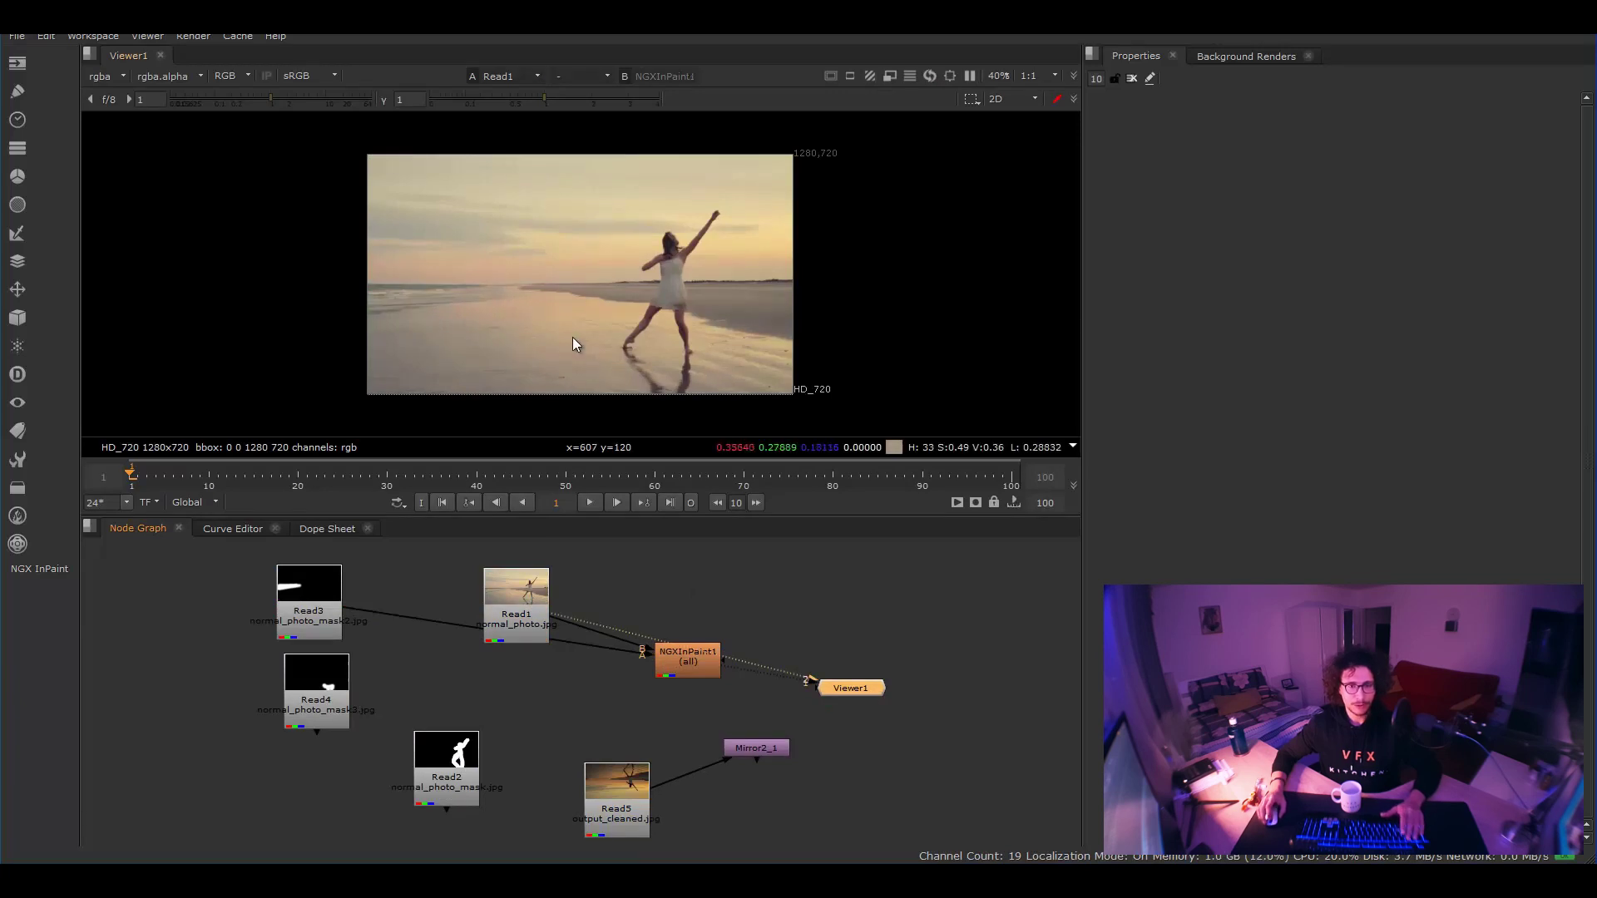
{"action": "scroll", "coordinate": [628, 362], "scroll_direction": "up", "scroll_amount": 3}
{"action": "middle_click_drag", "start_coordinate": [725, 292], "coordinate": [556, 278]}
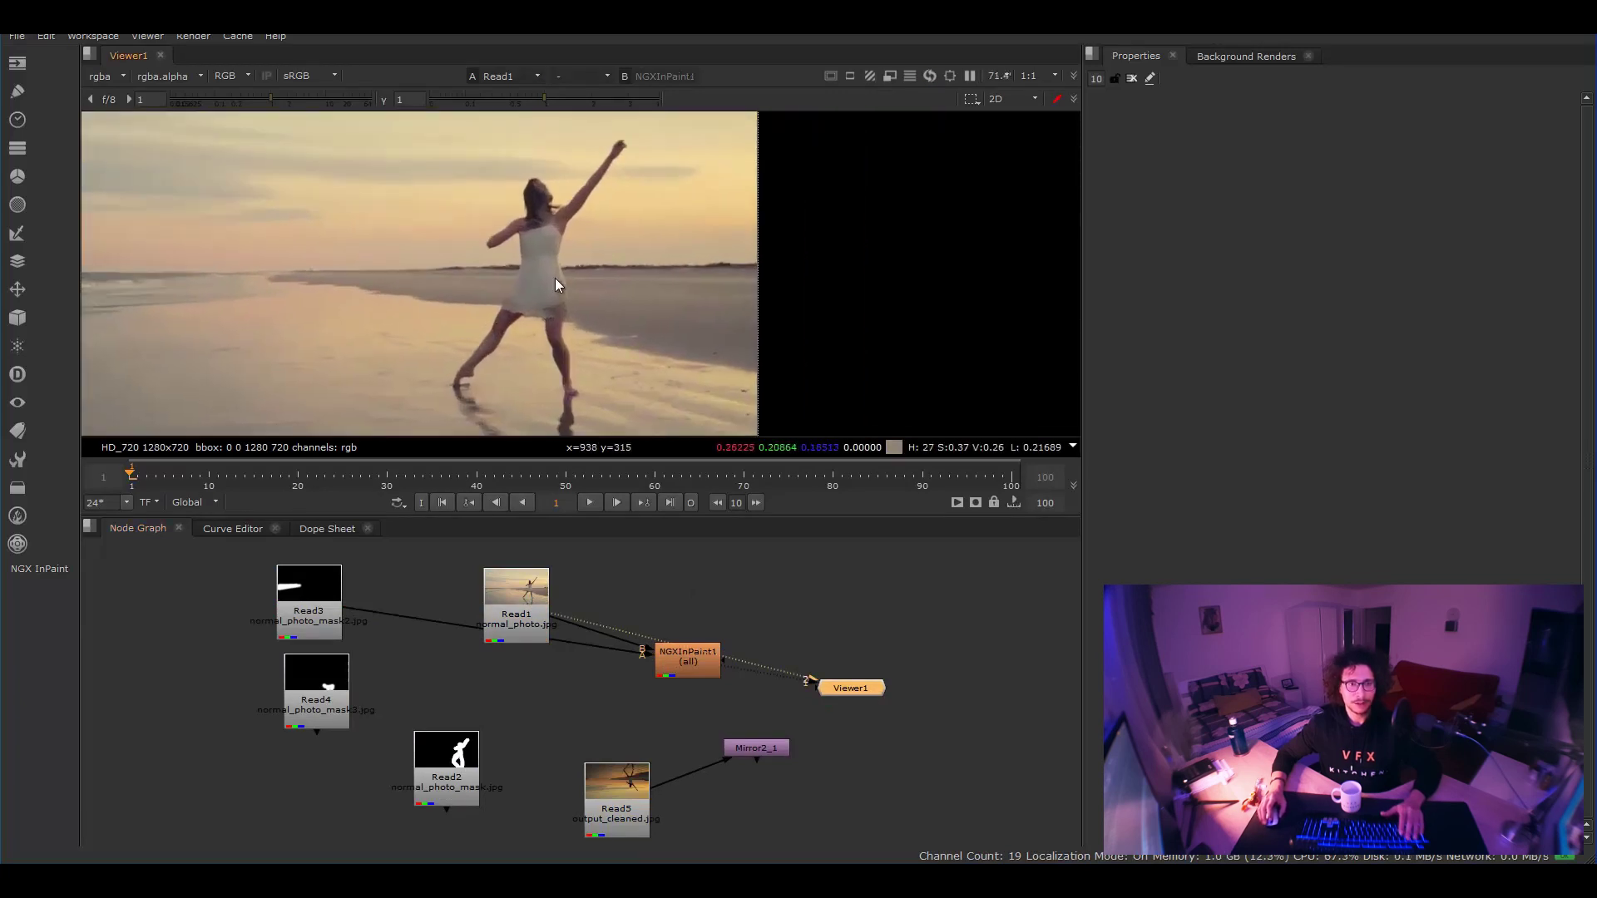
{"action": "scroll", "coordinate": [557, 276], "scroll_direction": "down", "scroll_amount": 2}
{"action": "key", "text": "f"}
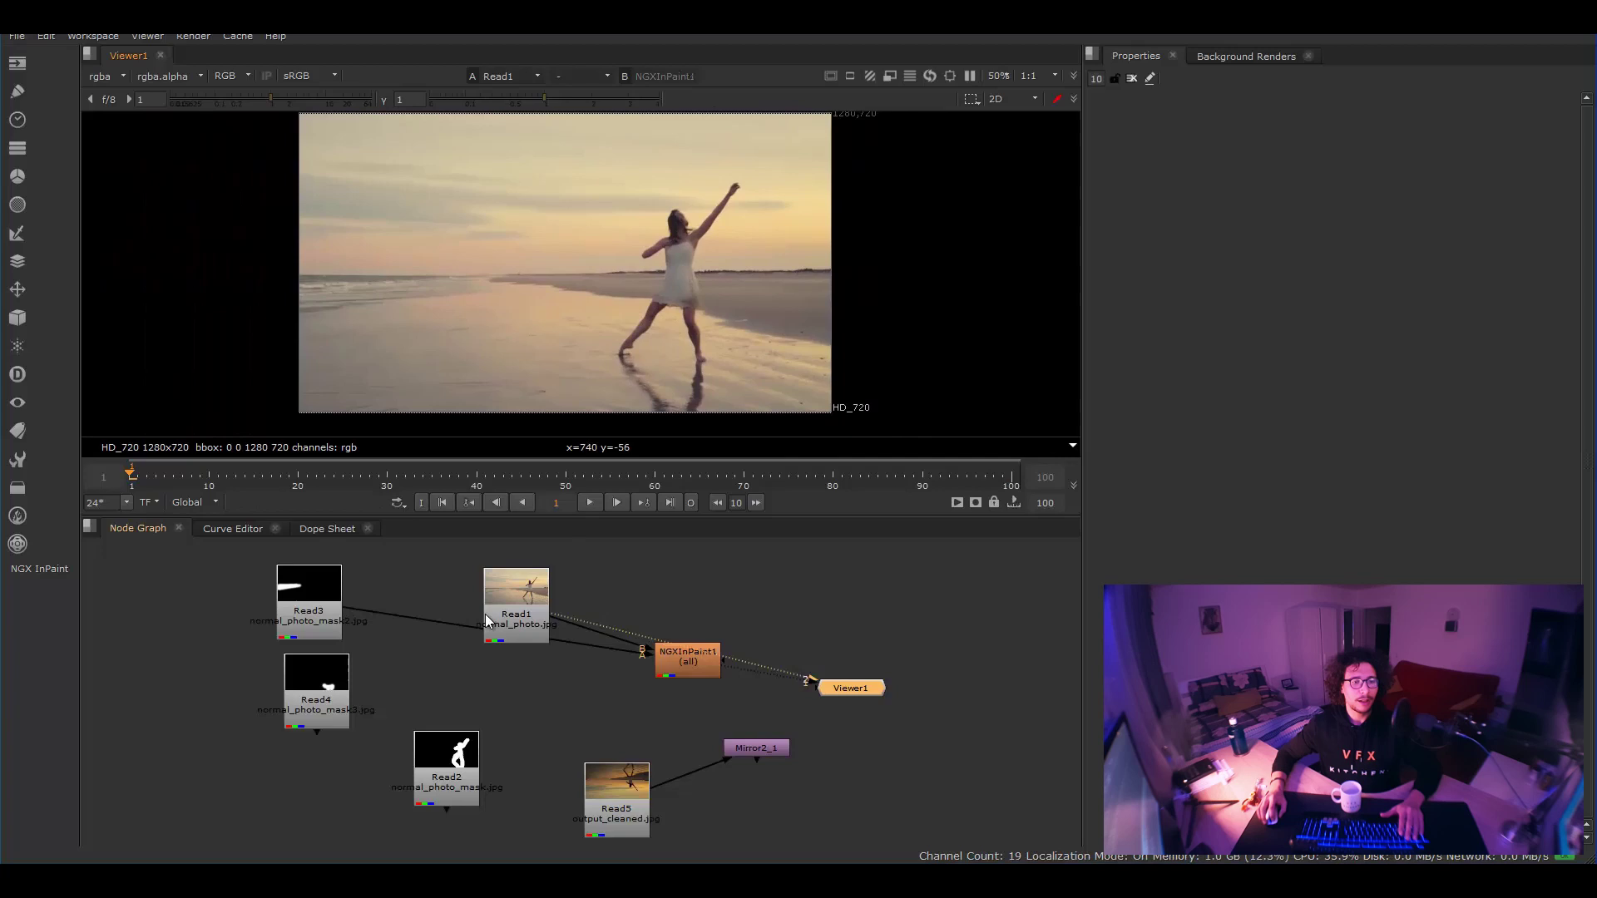
View the mask images of Read3, Read4 and Read2 one by one, ending on the original photo in Read1
{"action": "left_click", "coordinate": [326, 601]}
{"action": "key", "text": "1"}
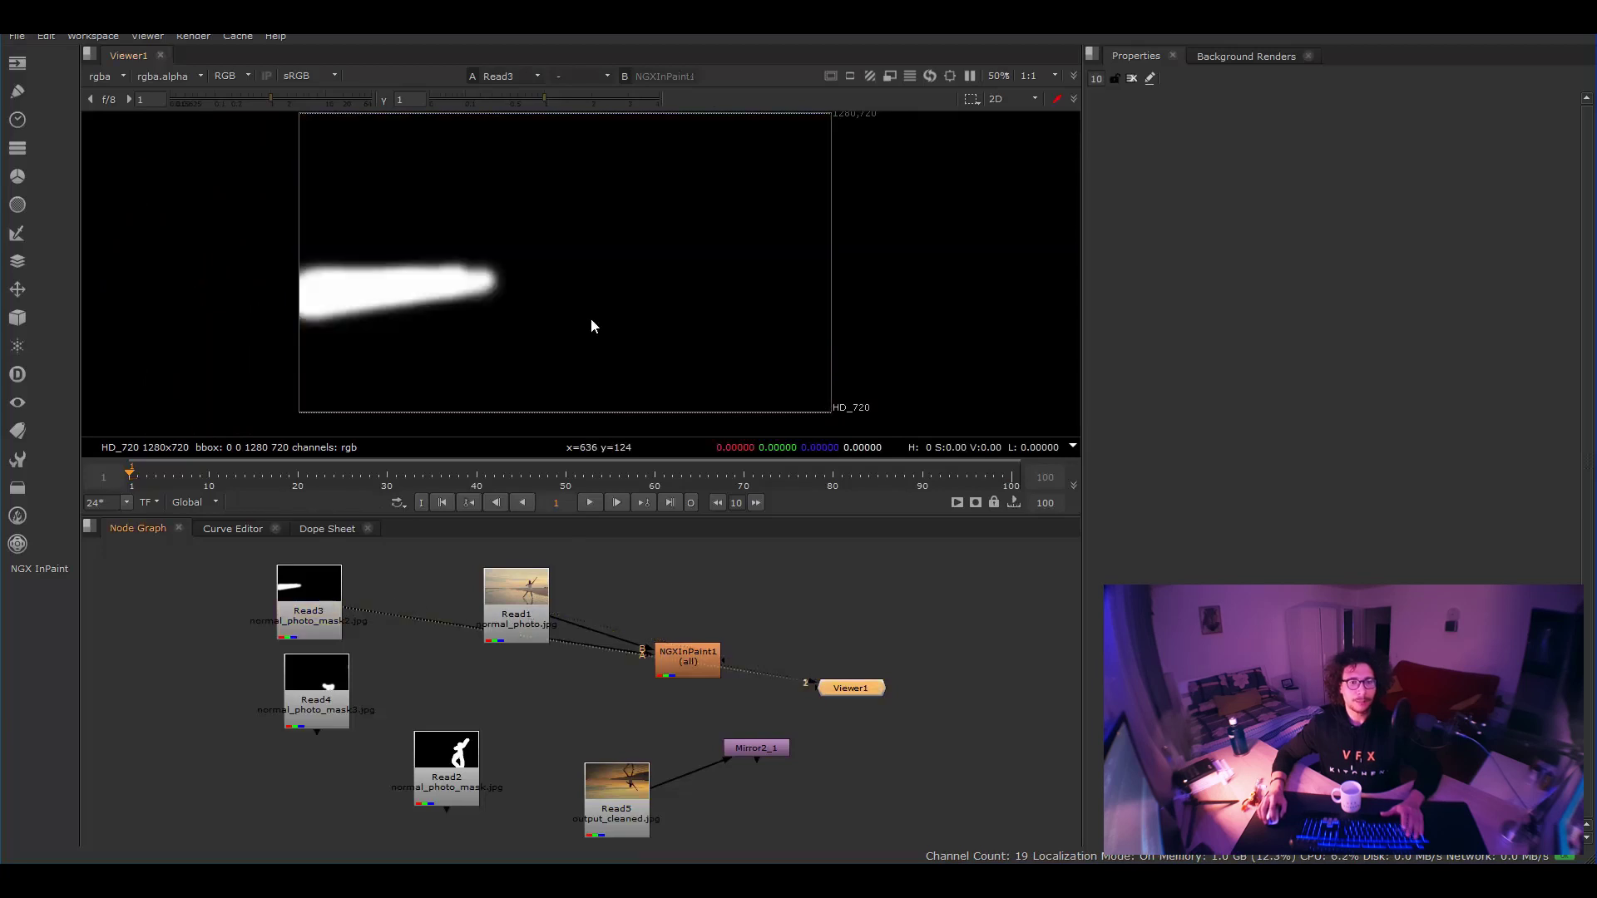
{"action": "left_click", "coordinate": [341, 691]}
{"action": "key", "text": "2"}
{"action": "left_click", "coordinate": [454, 748]}
{"action": "key", "text": "2"}
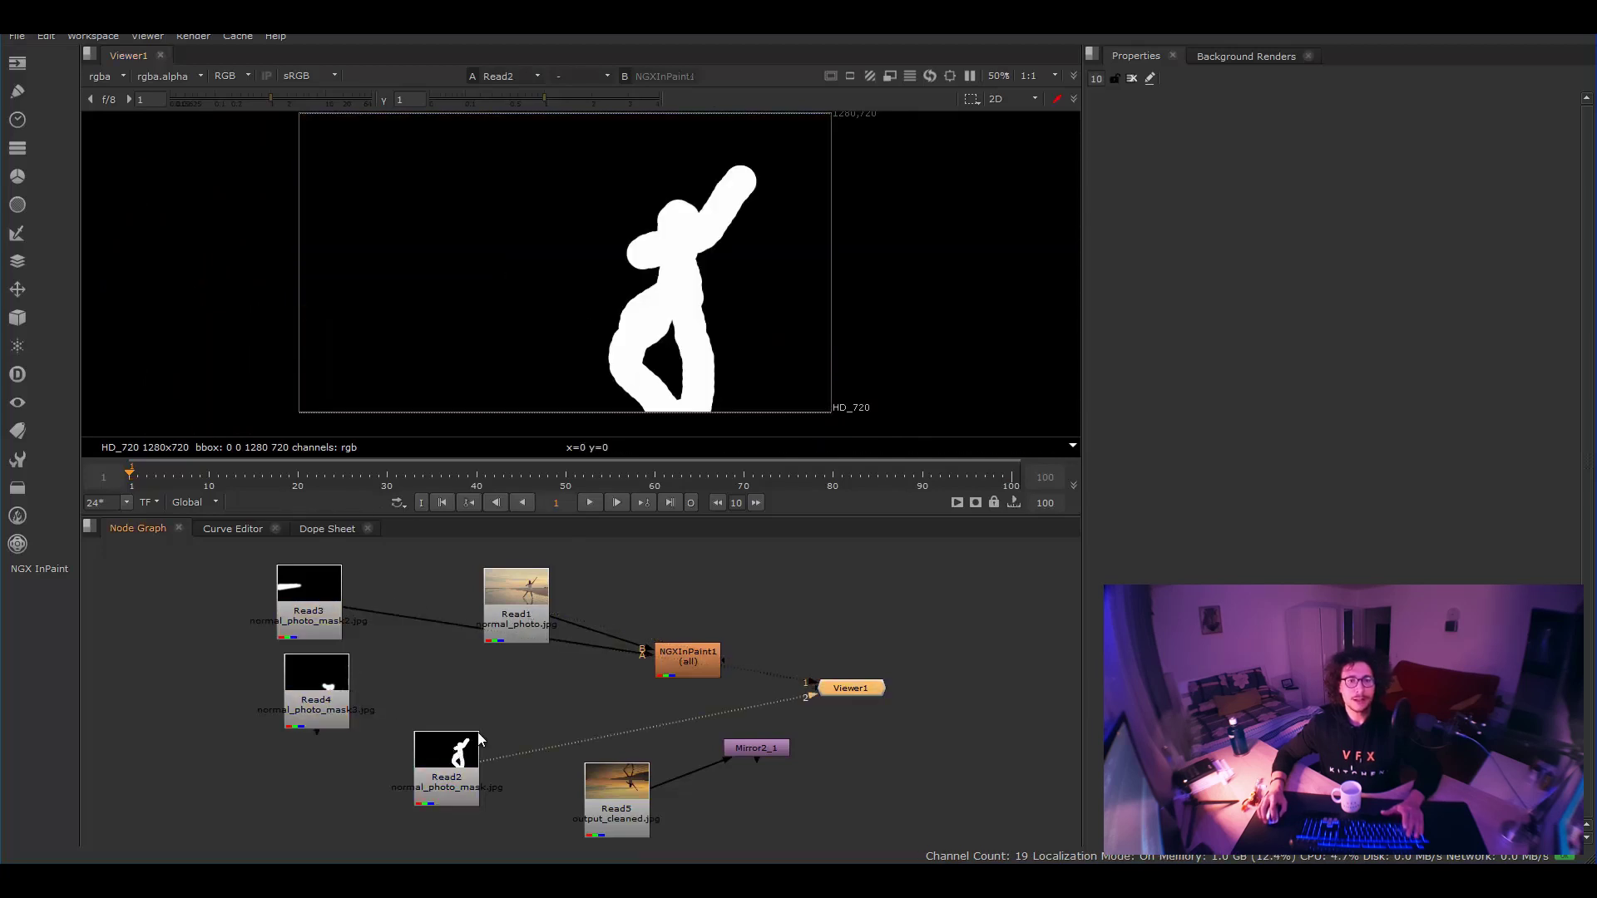
{"action": "left_click", "coordinate": [524, 595]}
{"action": "key", "text": "1"}
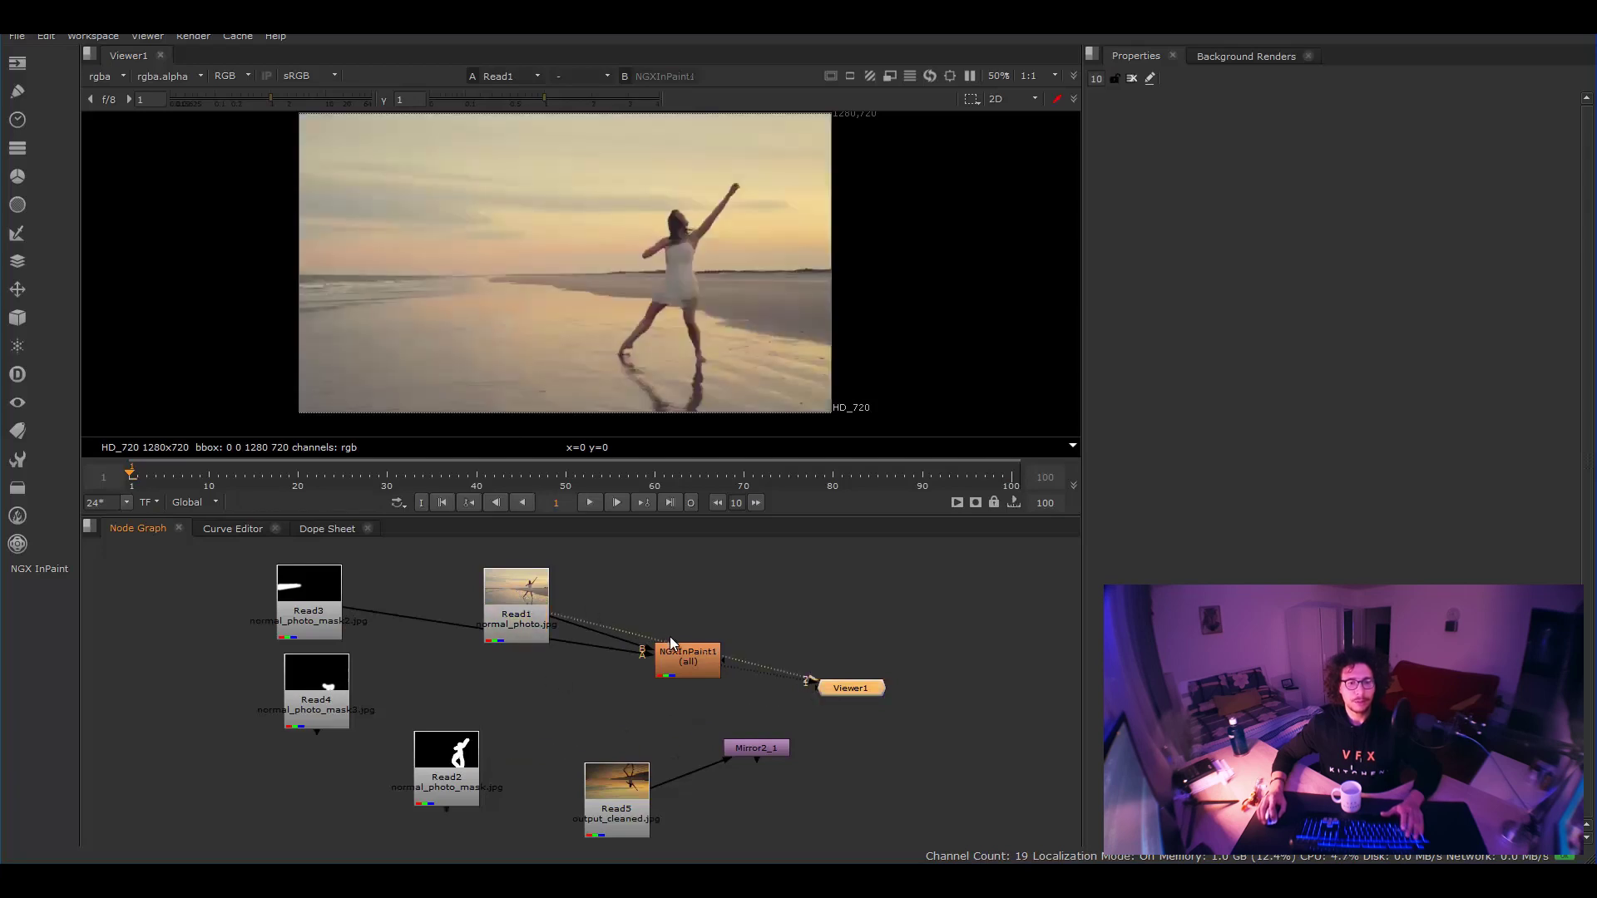
Reposition the NGXInPaint1 node below Read1 and display its inpainted output in the viewer
{"action": "left_click", "coordinate": [772, 752]}
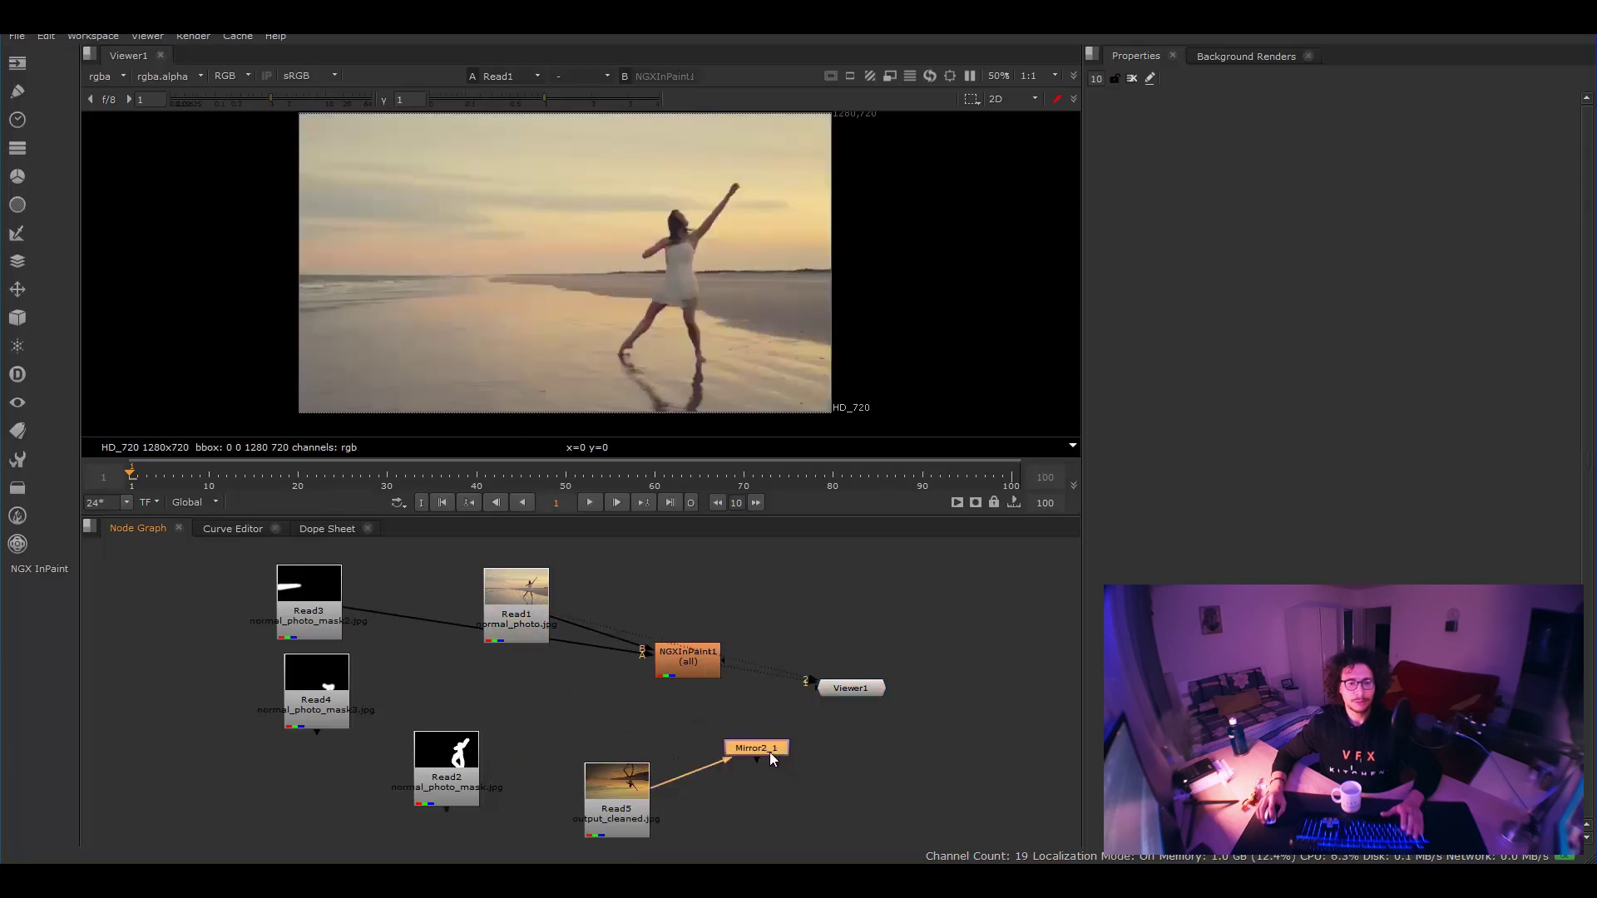
{"action": "left_click", "coordinate": [521, 598]}
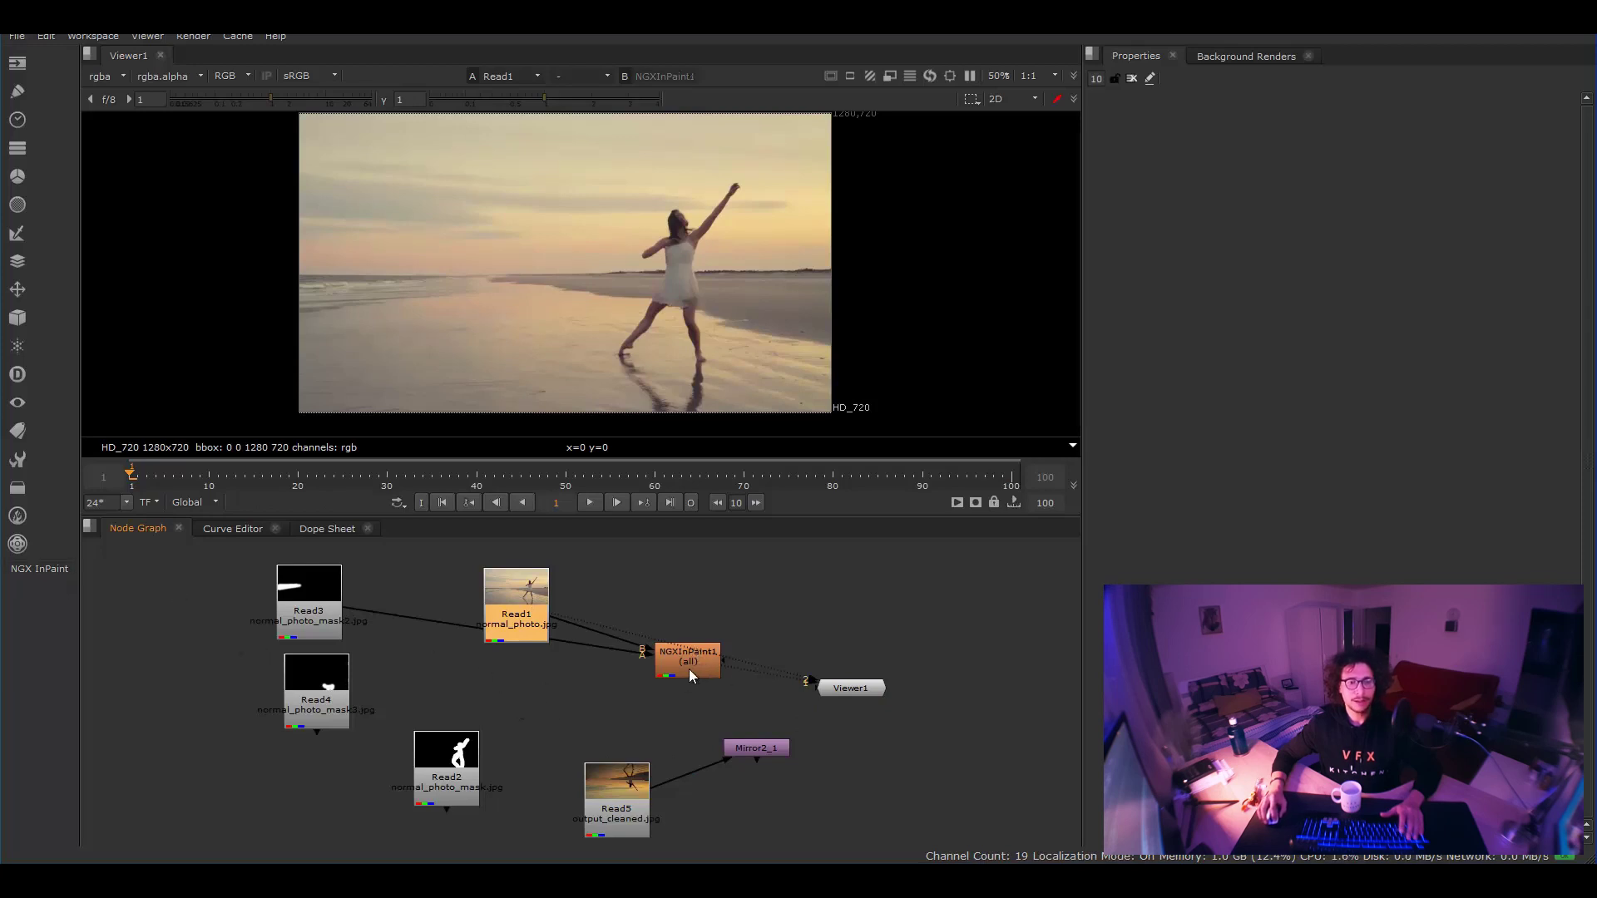
{"action": "left_click_drag", "start_coordinate": [689, 669], "coordinate": [572, 714]}
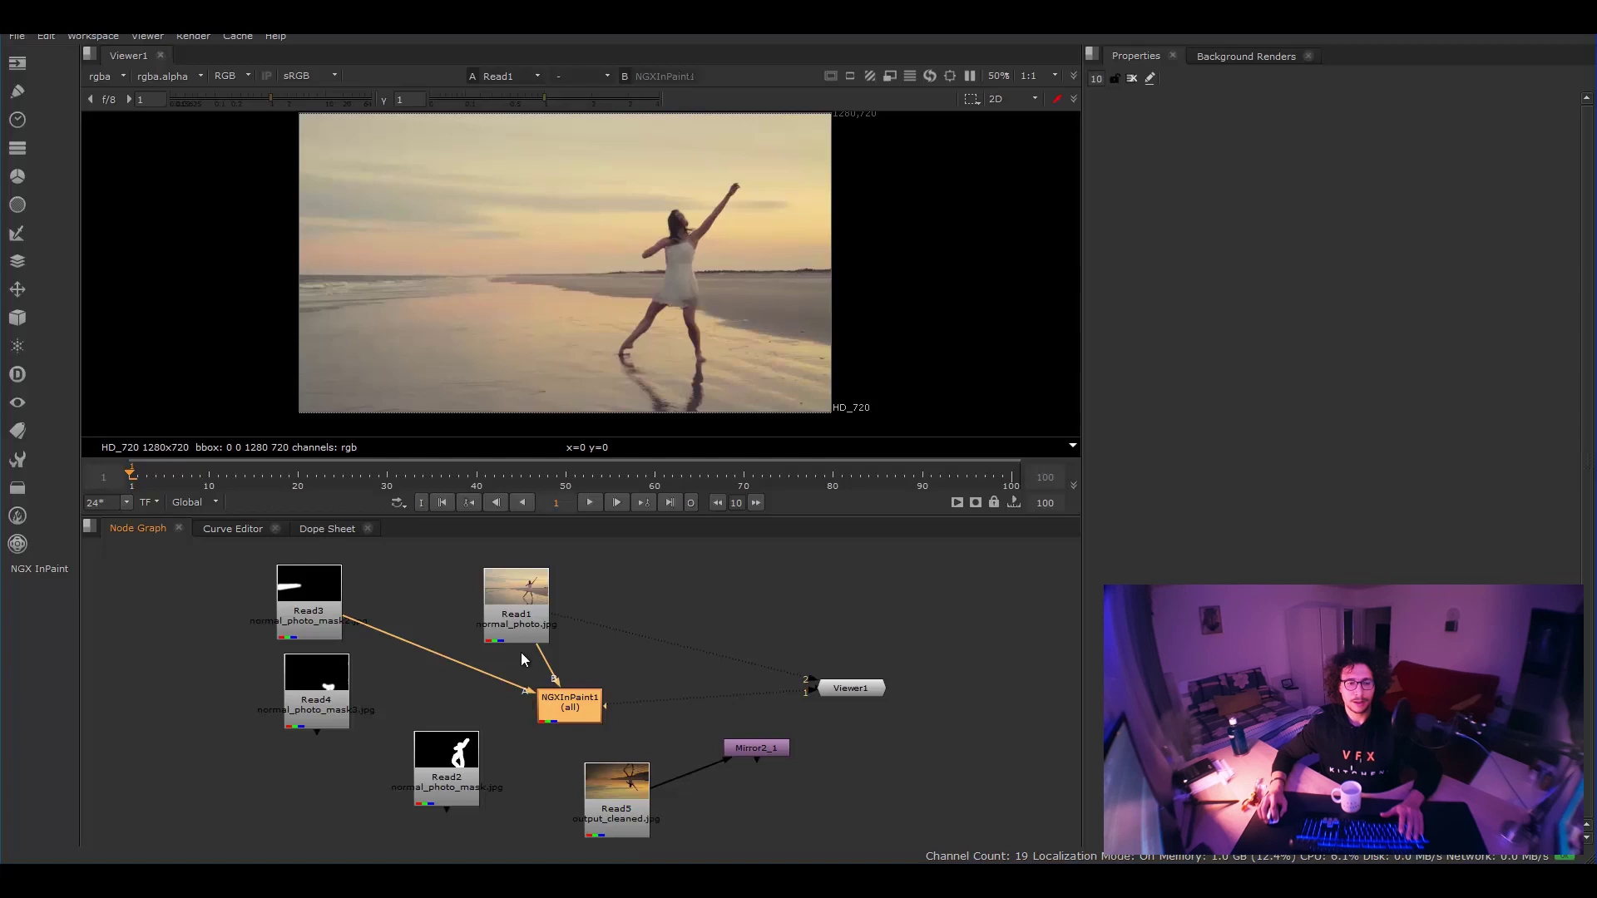
{"action": "left_click", "coordinate": [543, 620]}
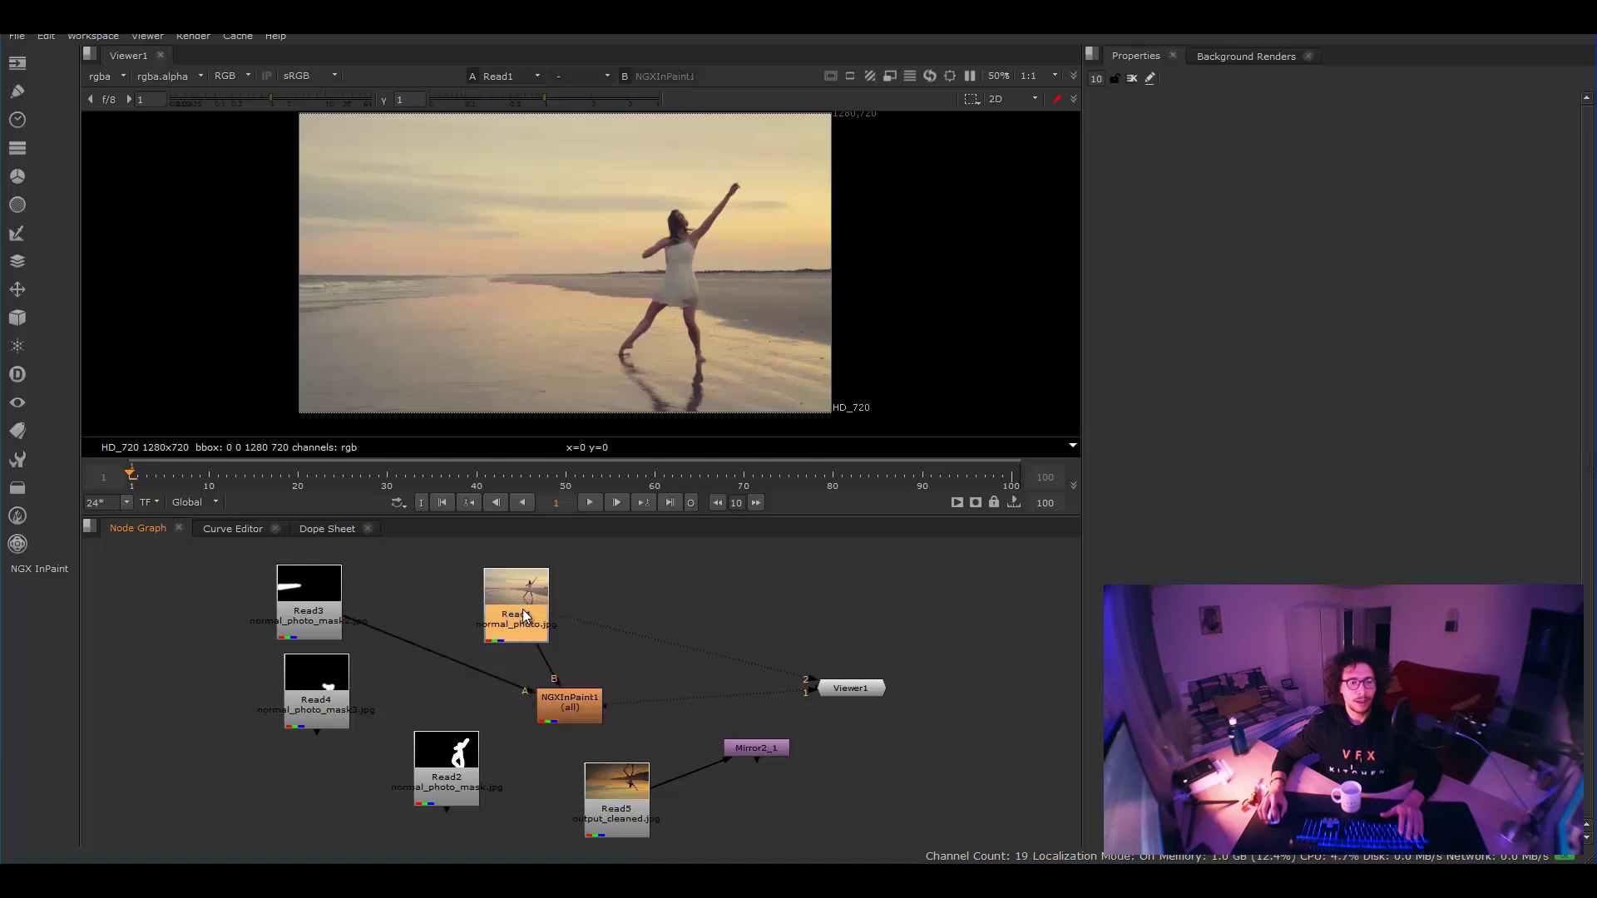
{"action": "left_click", "coordinate": [317, 596]}
{"action": "left_click", "coordinate": [572, 700]}
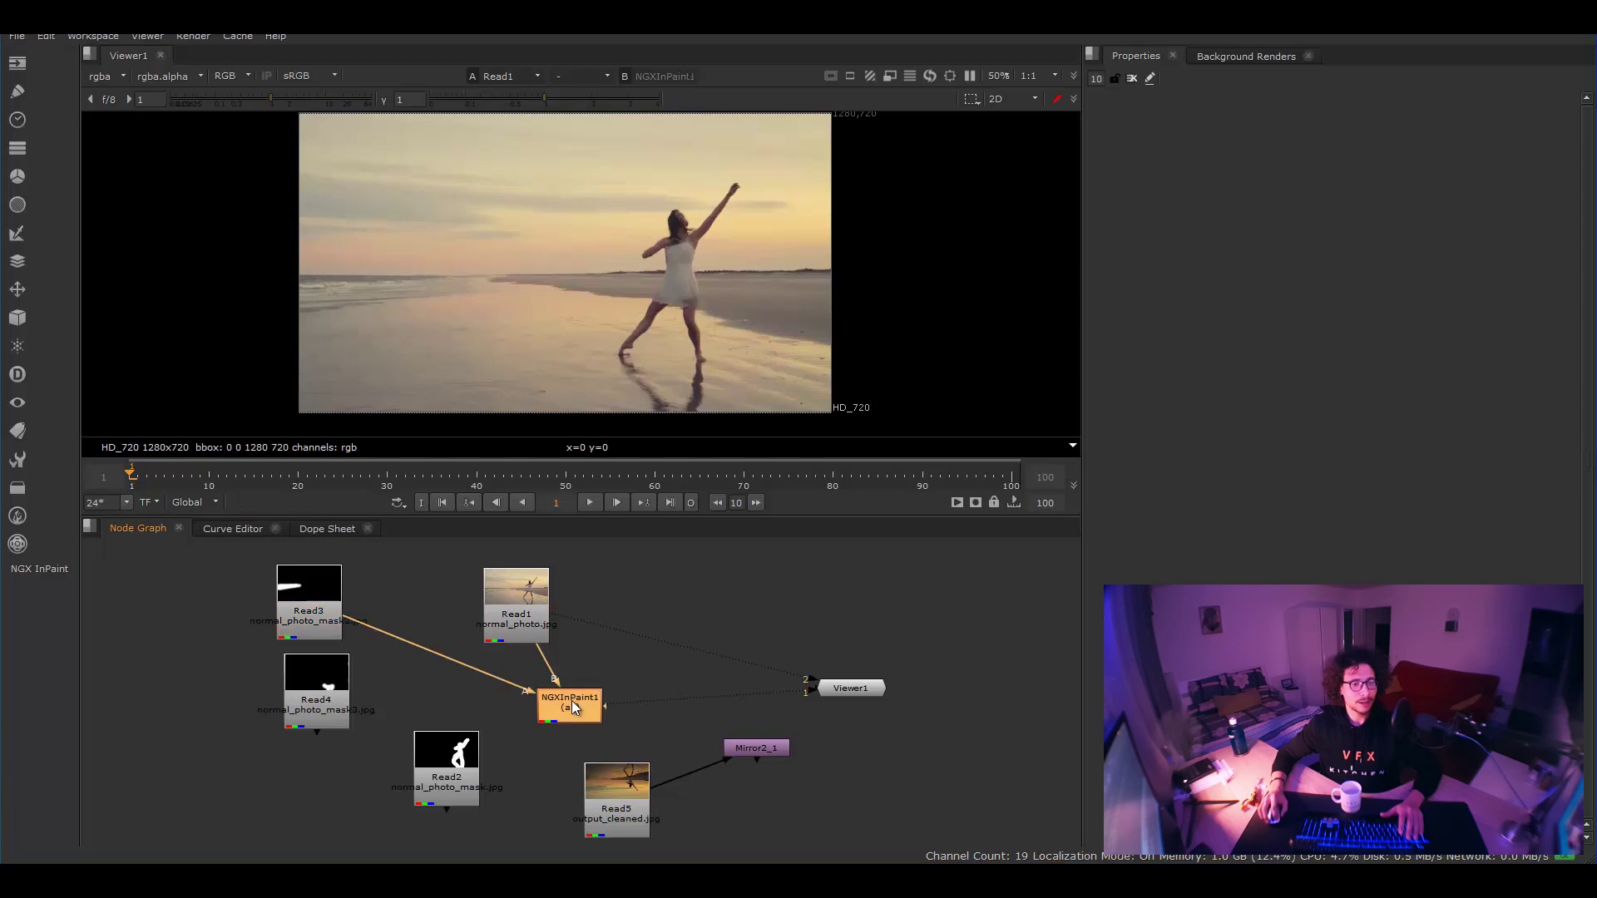
{"action": "key", "text": "1"}
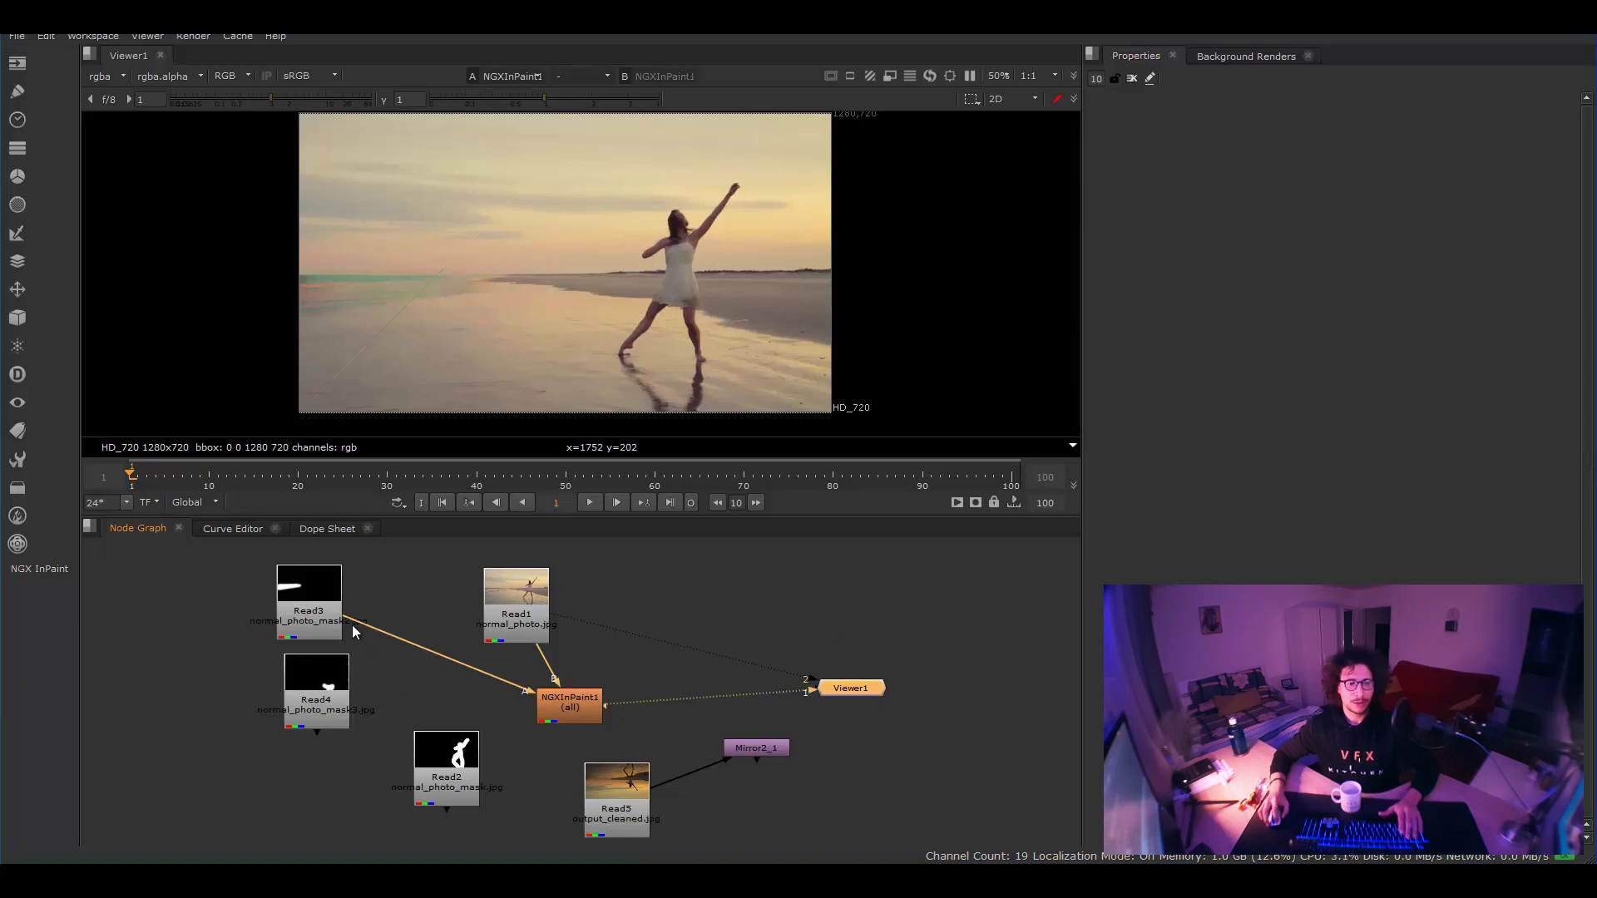
Connect NGXInPaint1's mask input to Read4 and after that to Read2, and view the output of Mirror2_1
{"action": "left_click_drag", "start_coordinate": [352, 626], "coordinate": [346, 690]}
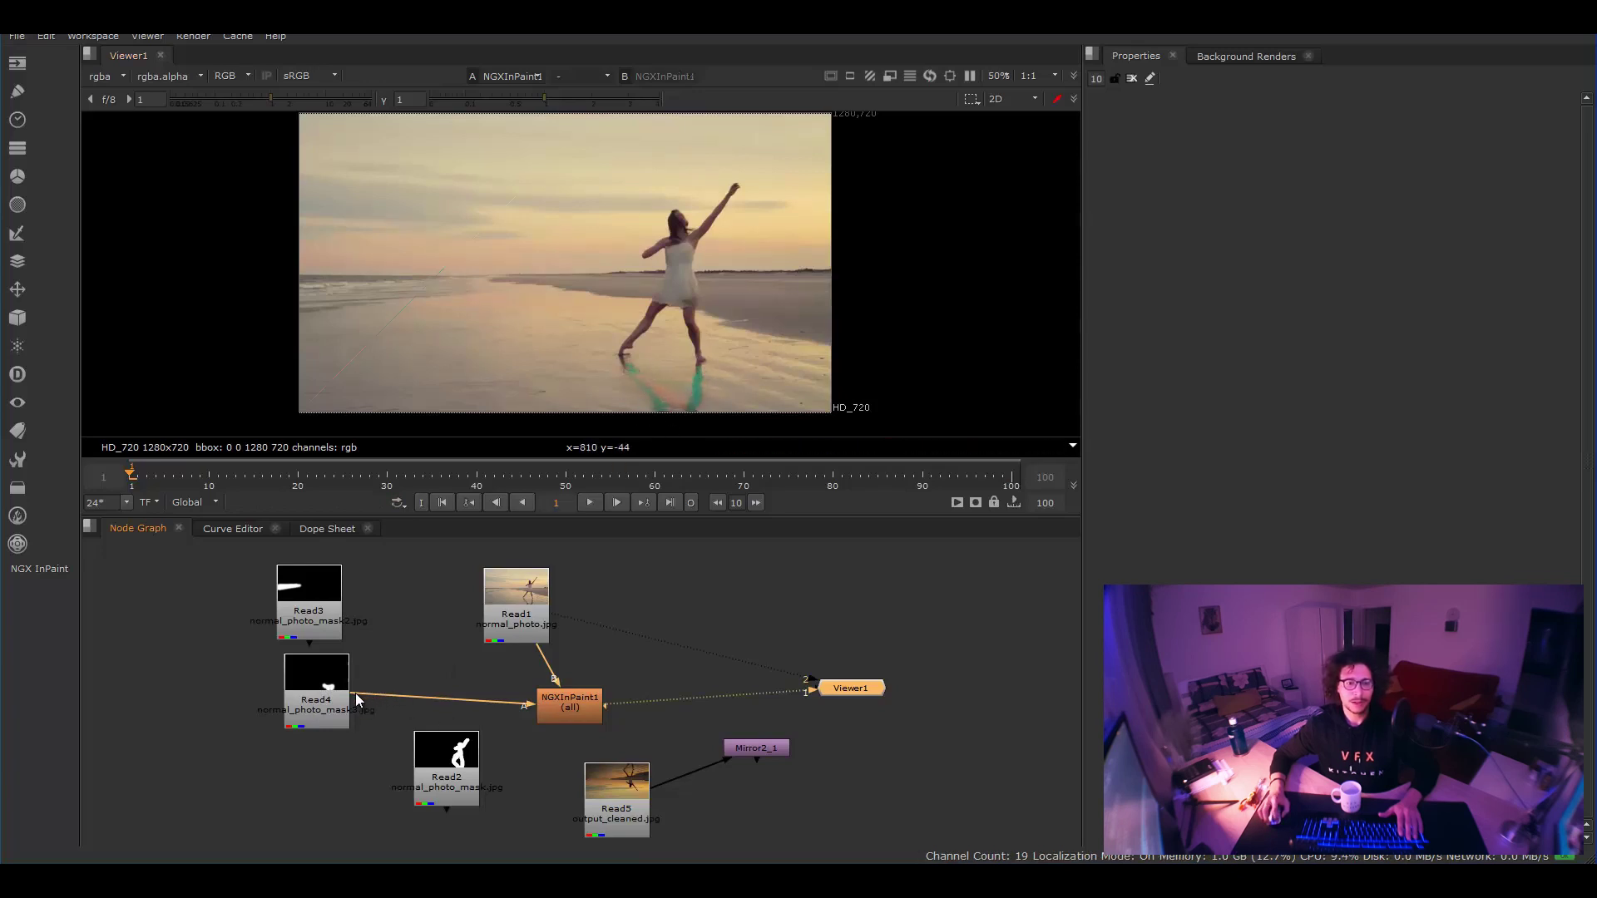
{"action": "left_click_drag", "start_coordinate": [356, 693], "coordinate": [462, 753]}
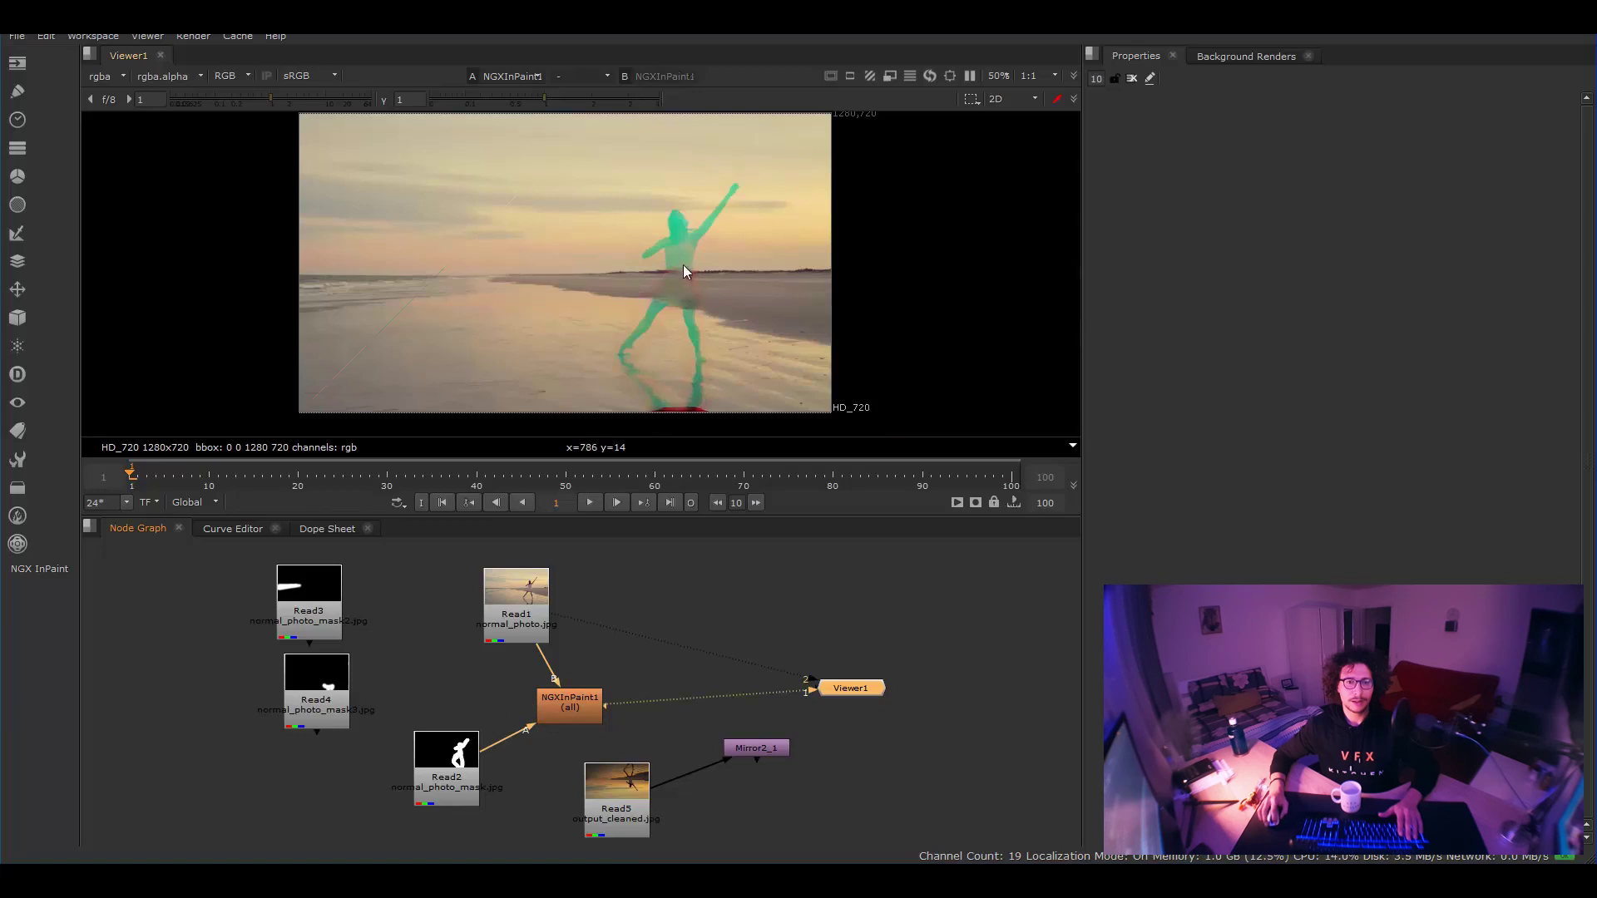
{"action": "left_click", "coordinate": [770, 747]}
{"action": "key", "text": "2"}
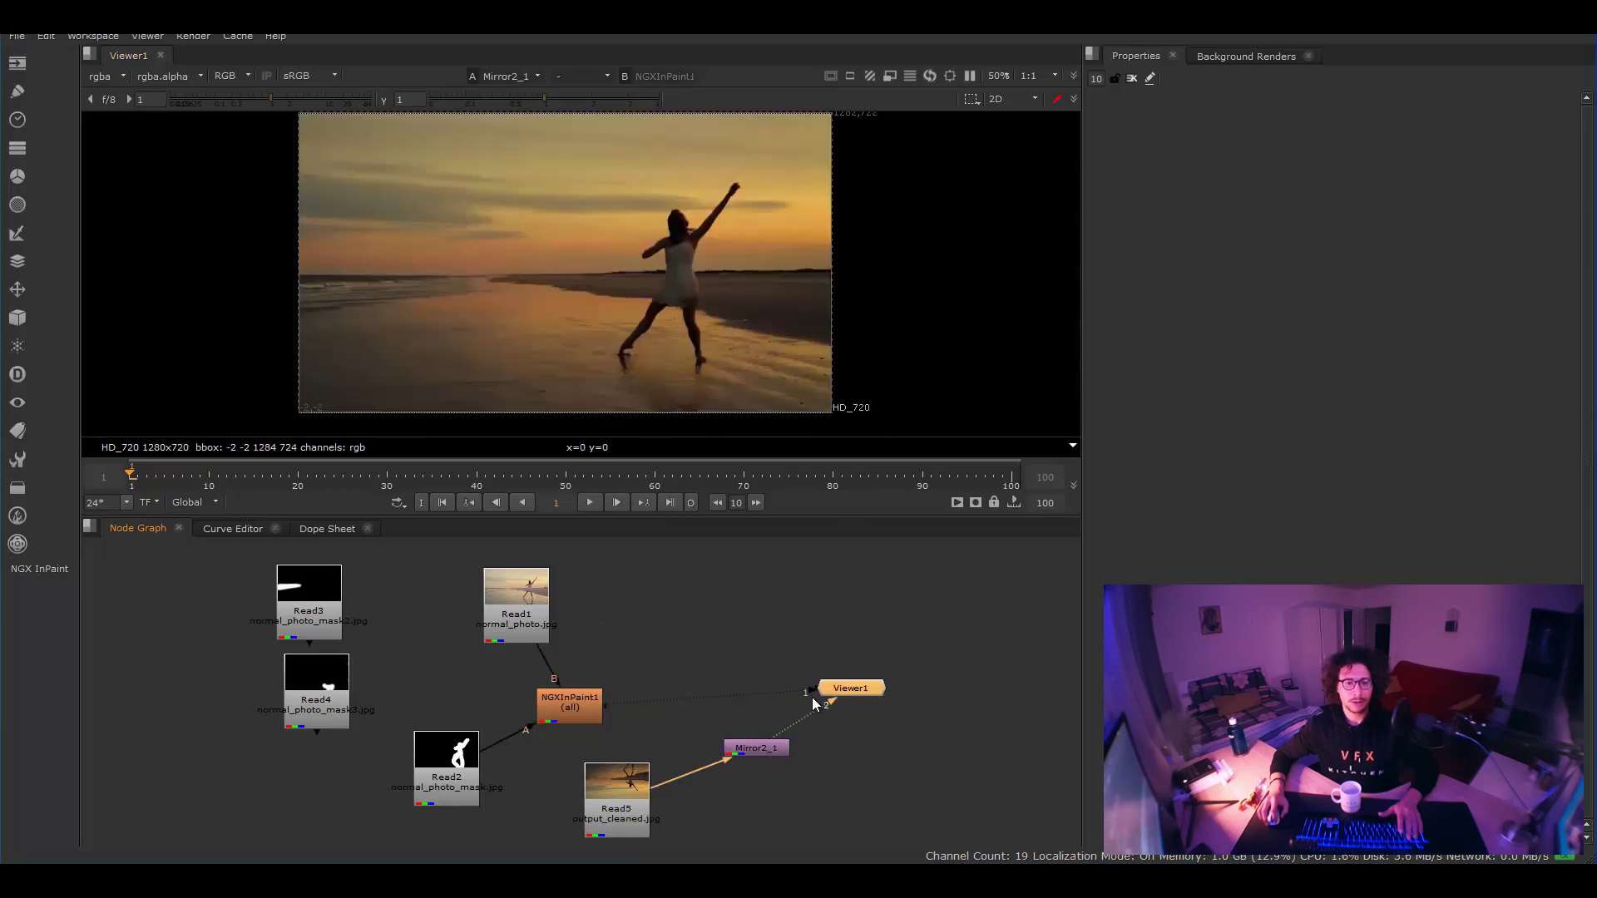
Open the properties of Mirror2_1 and Read5 and view the mirrored cleaned output again
{"action": "double_click", "coordinate": [774, 748]}
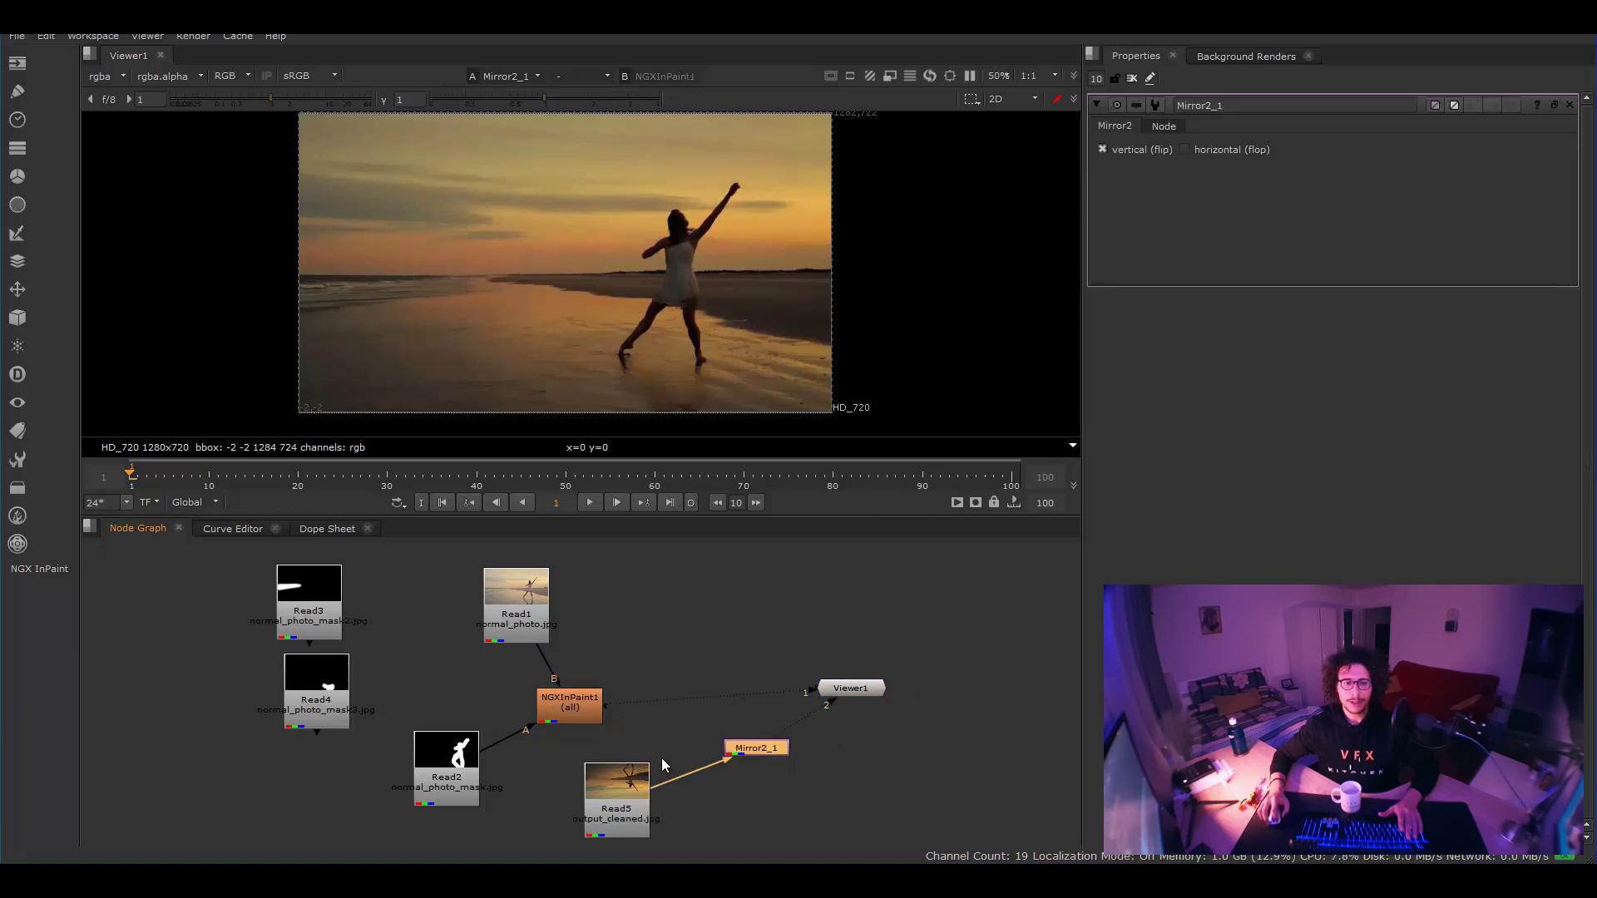
{"action": "double_click", "coordinate": [641, 778]}
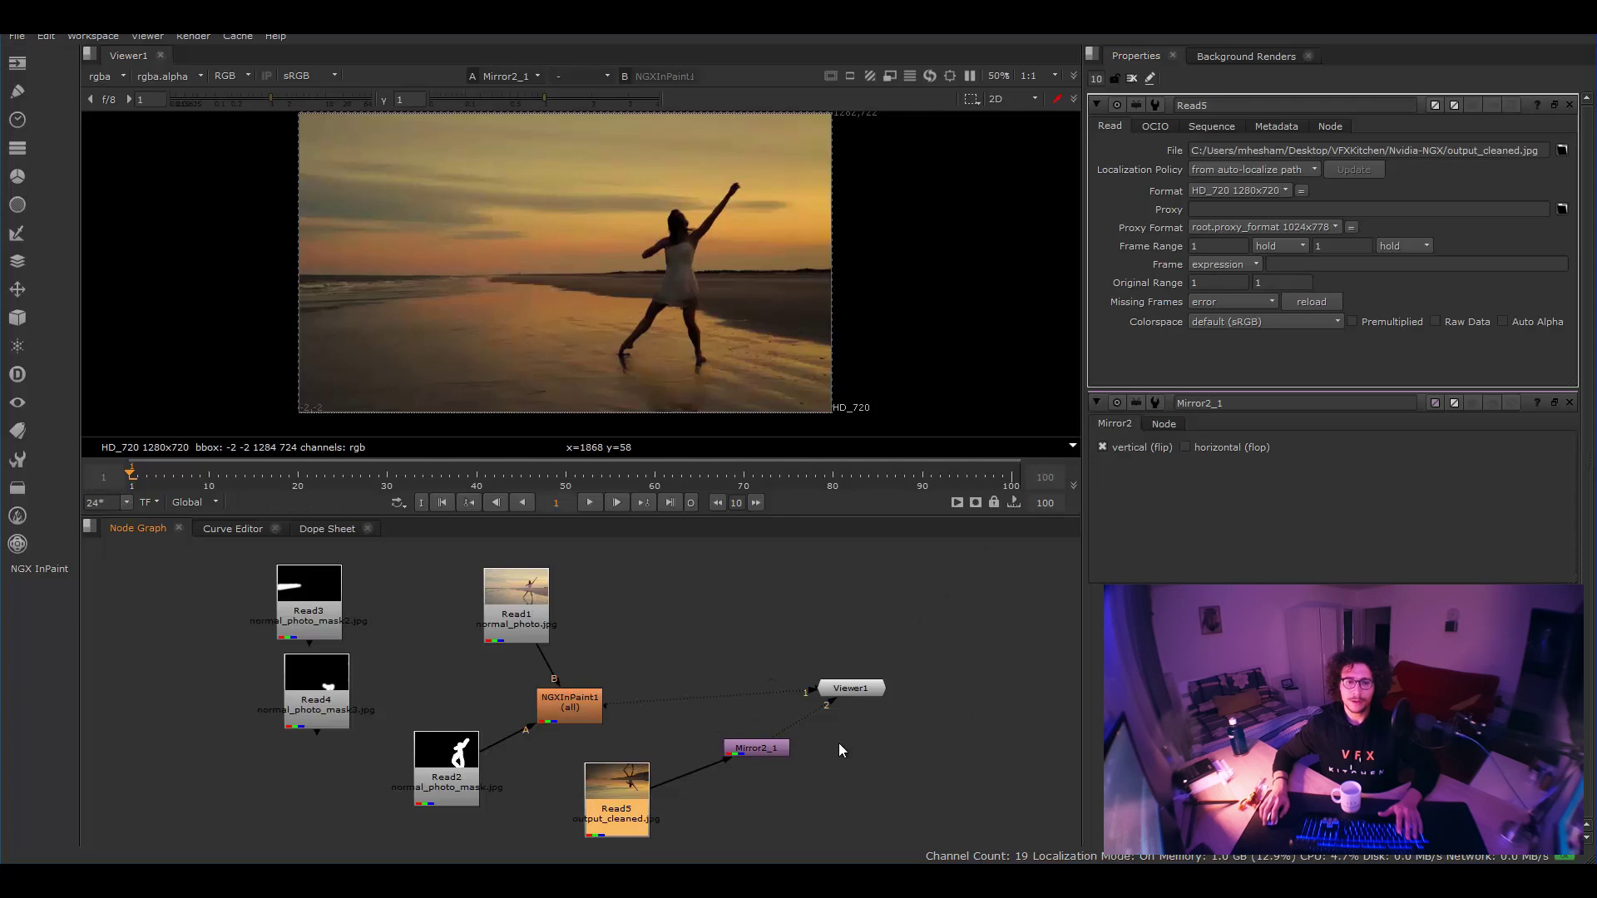
{"action": "key", "text": "2"}
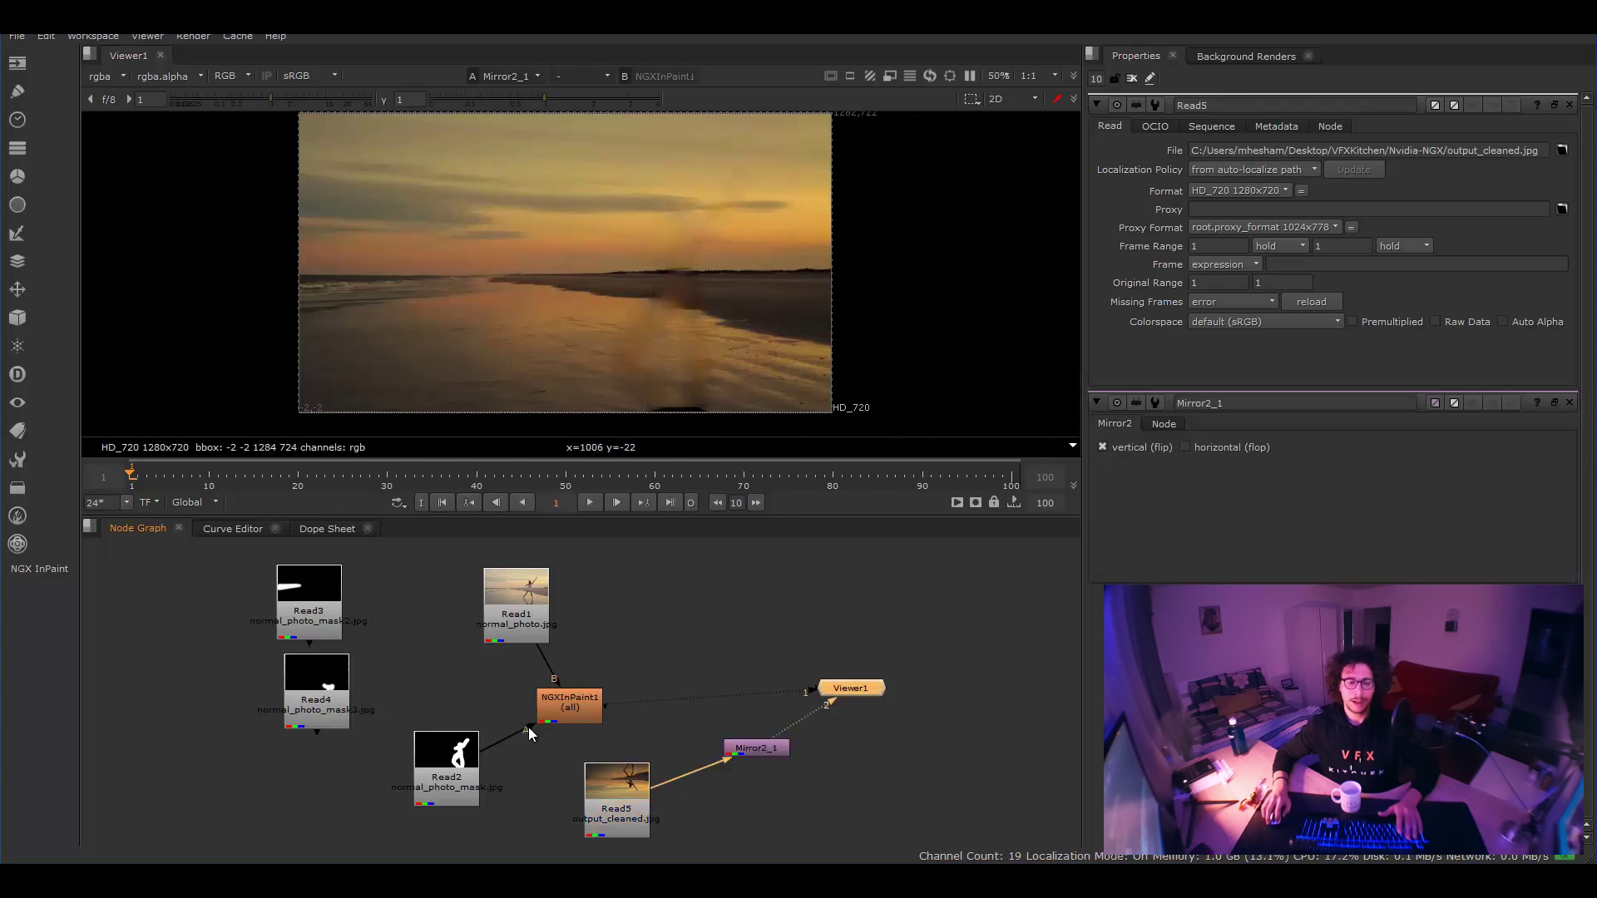
Align NGXInPaint1 under Read1, connect its mask input to Read4, and compare its output with that of Mirror2_1
{"action": "left_click_drag", "start_coordinate": [569, 703], "coordinate": [317, 687]}
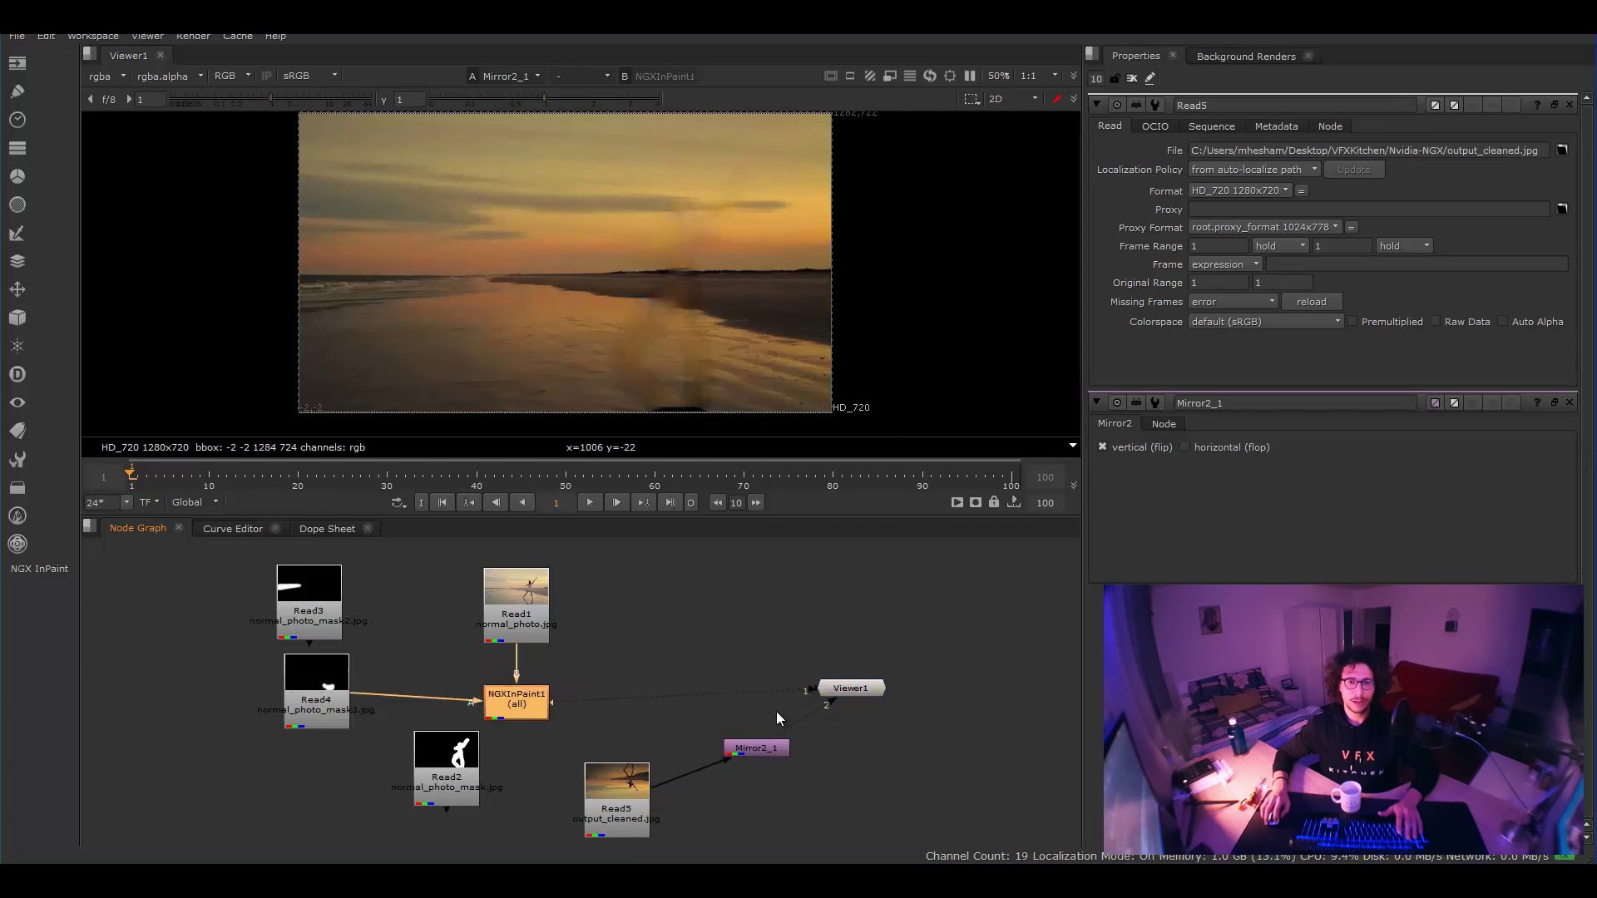
{"action": "key", "text": "1"}
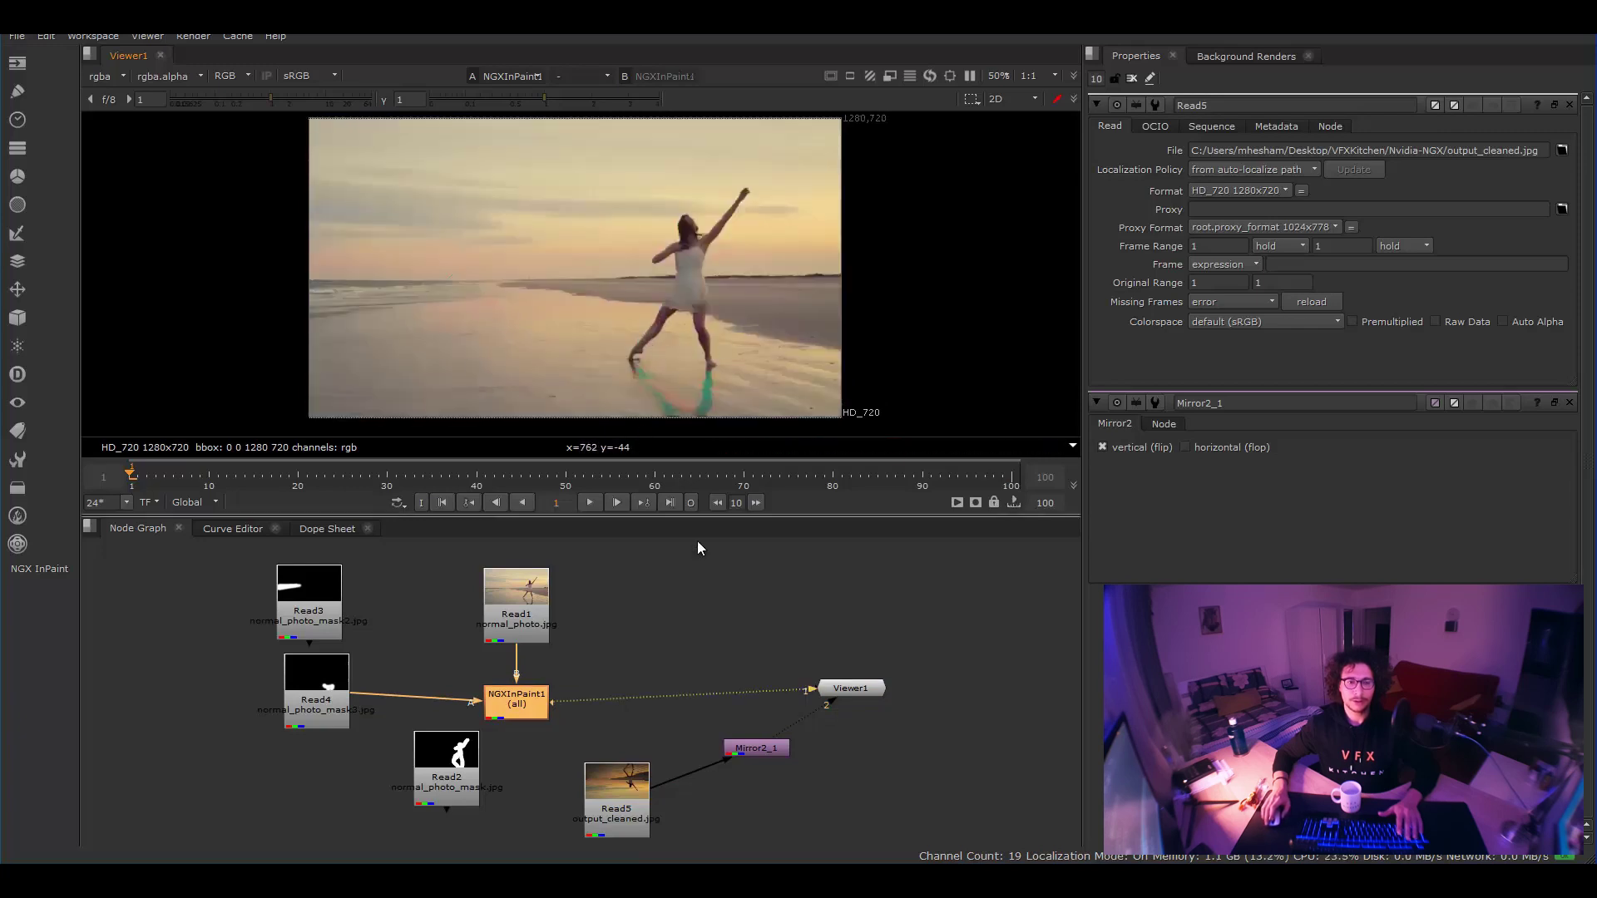
{"action": "key", "text": "2"}
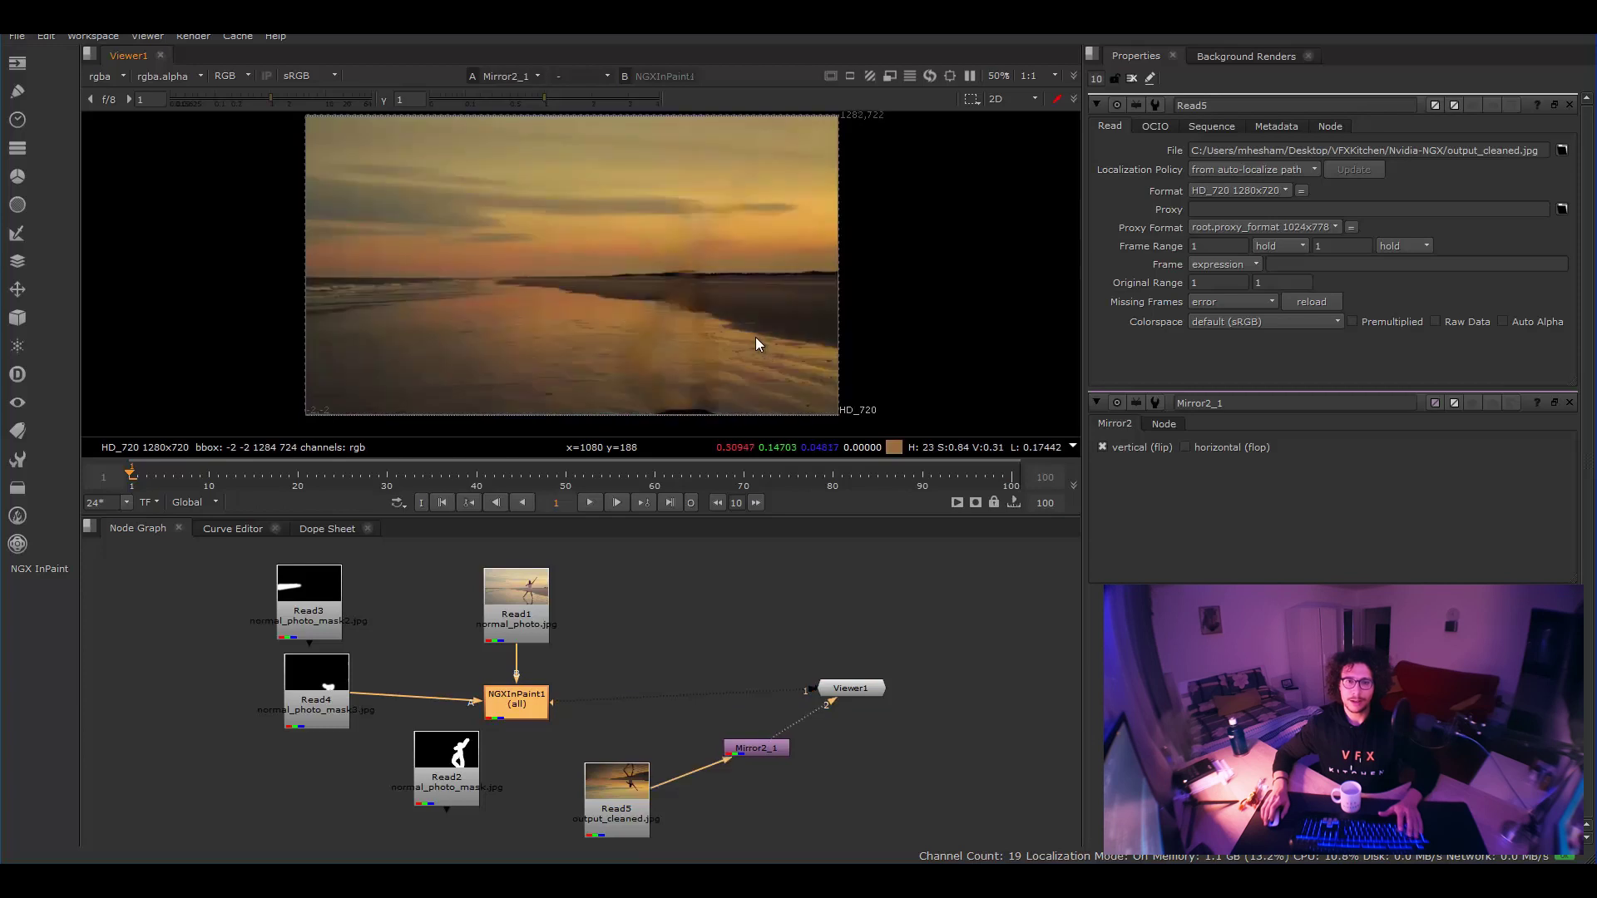
Set the localization policy of Read5 to on and update its localized file
{"action": "left_click", "coordinate": [1281, 171]}
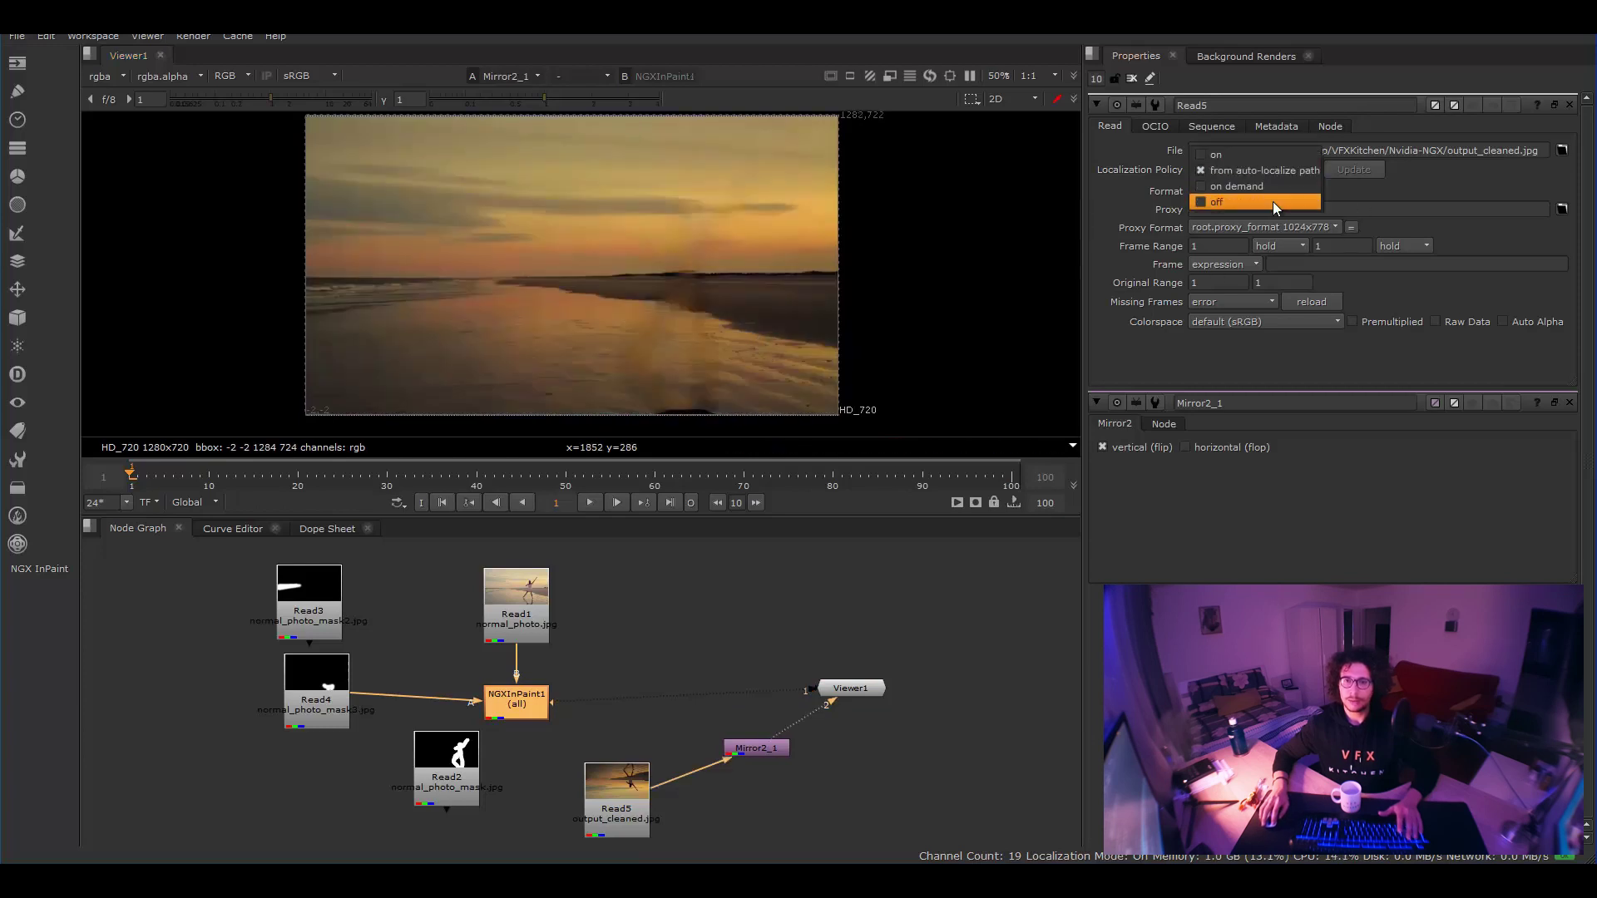
{"action": "left_click", "coordinate": [1240, 156]}
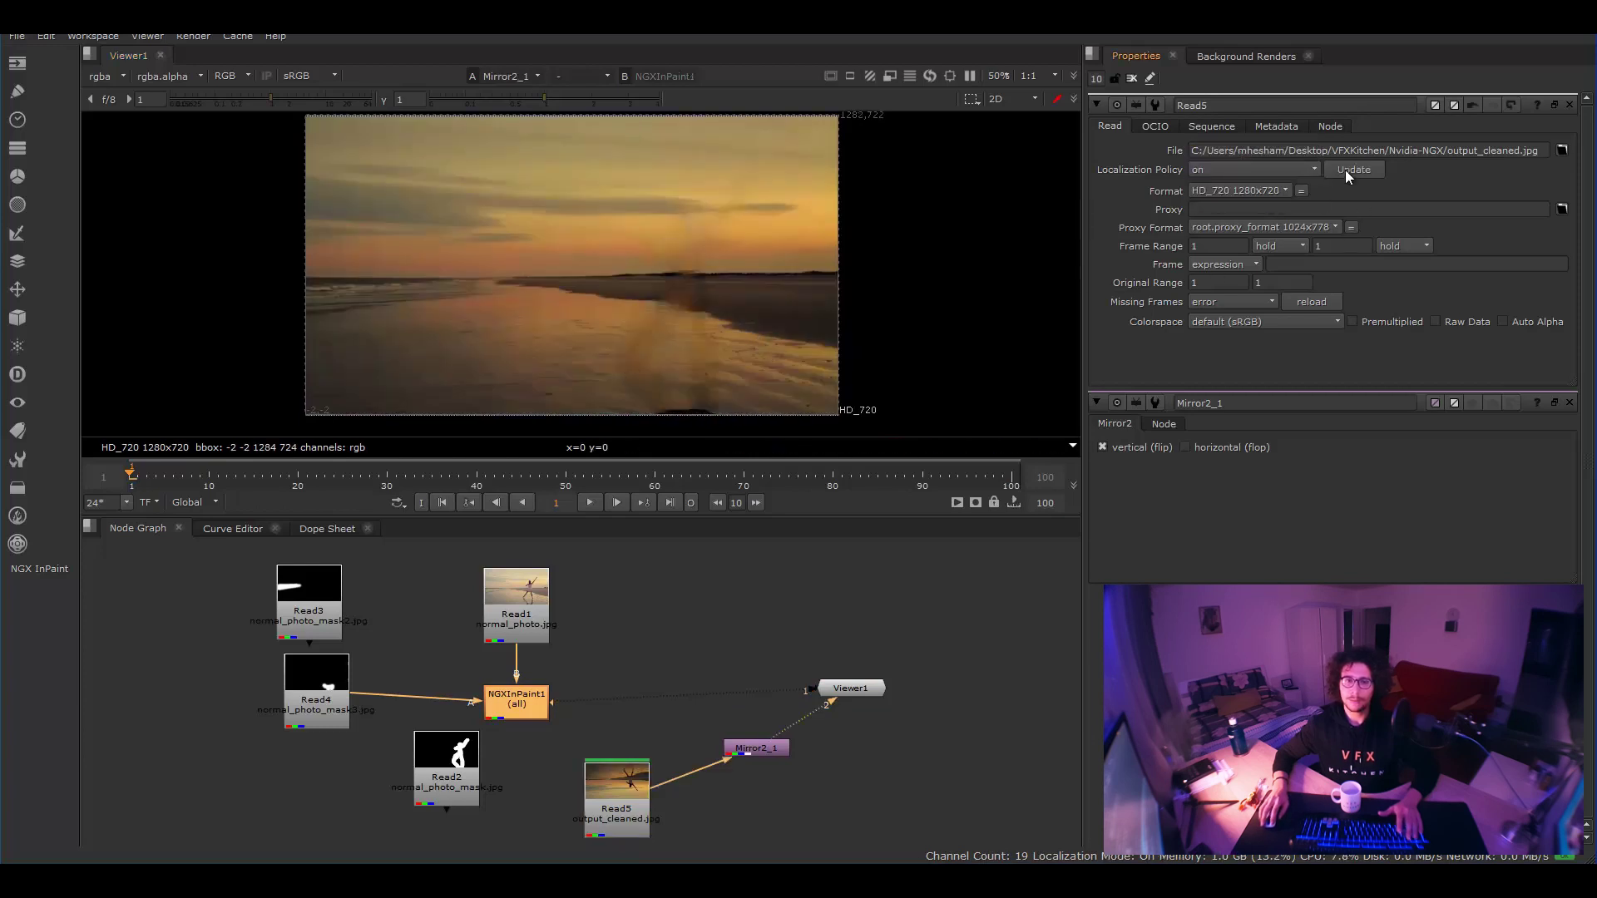
{"action": "left_click", "coordinate": [1345, 170]}
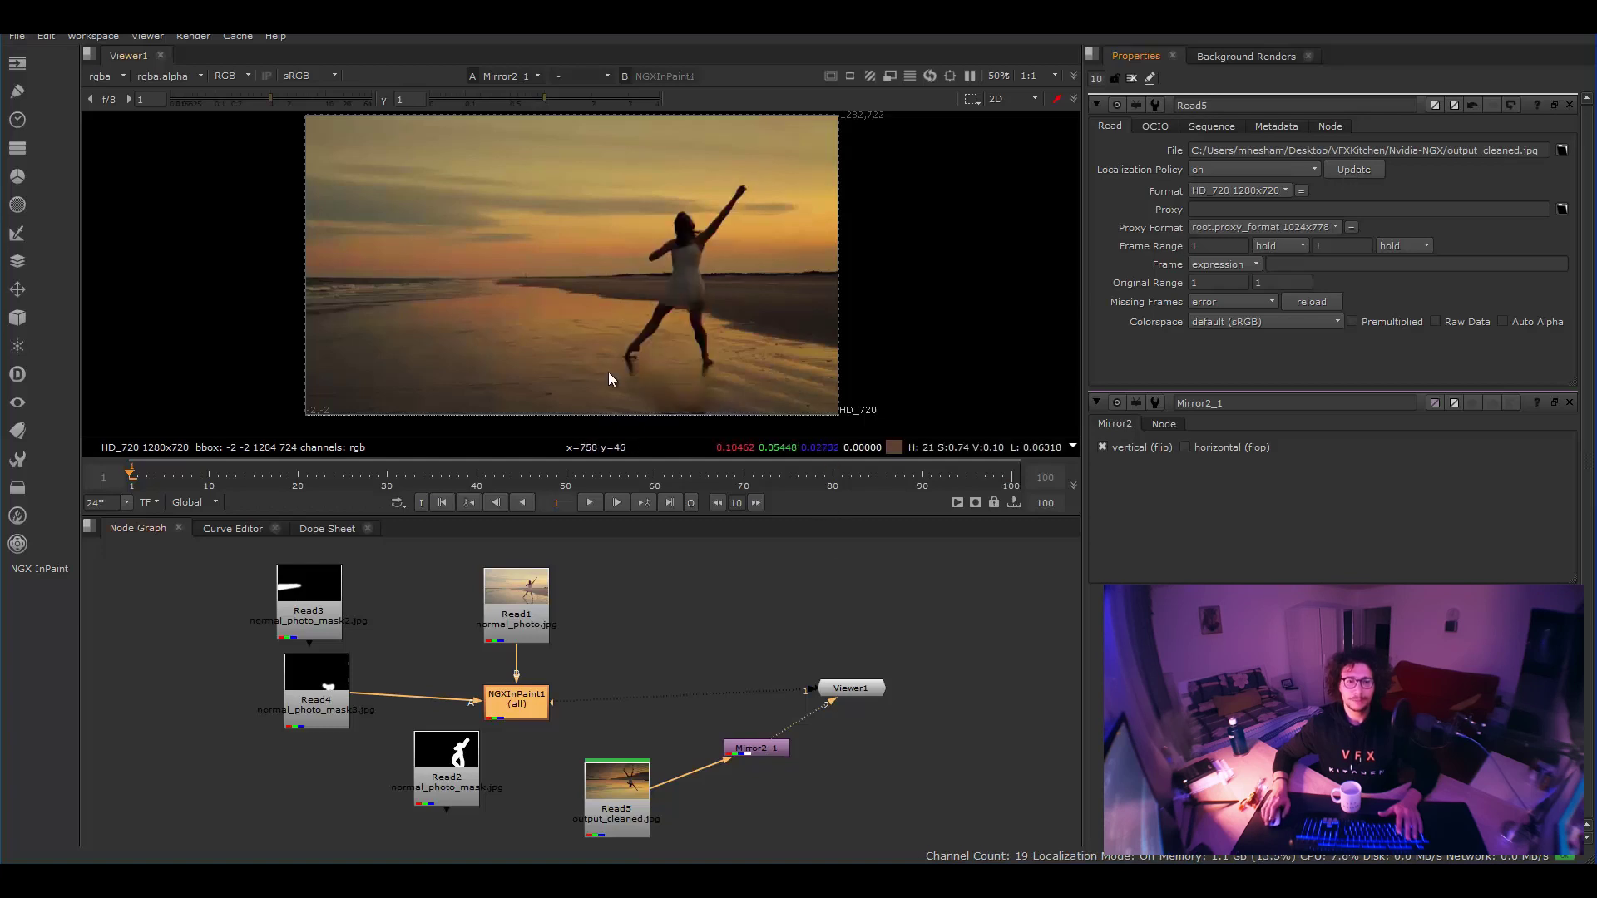
Connect NGXInPaint1's mask input to Read3 and view its output followed by the Mirror2_1 result
{"action": "left_click", "coordinate": [439, 705]}
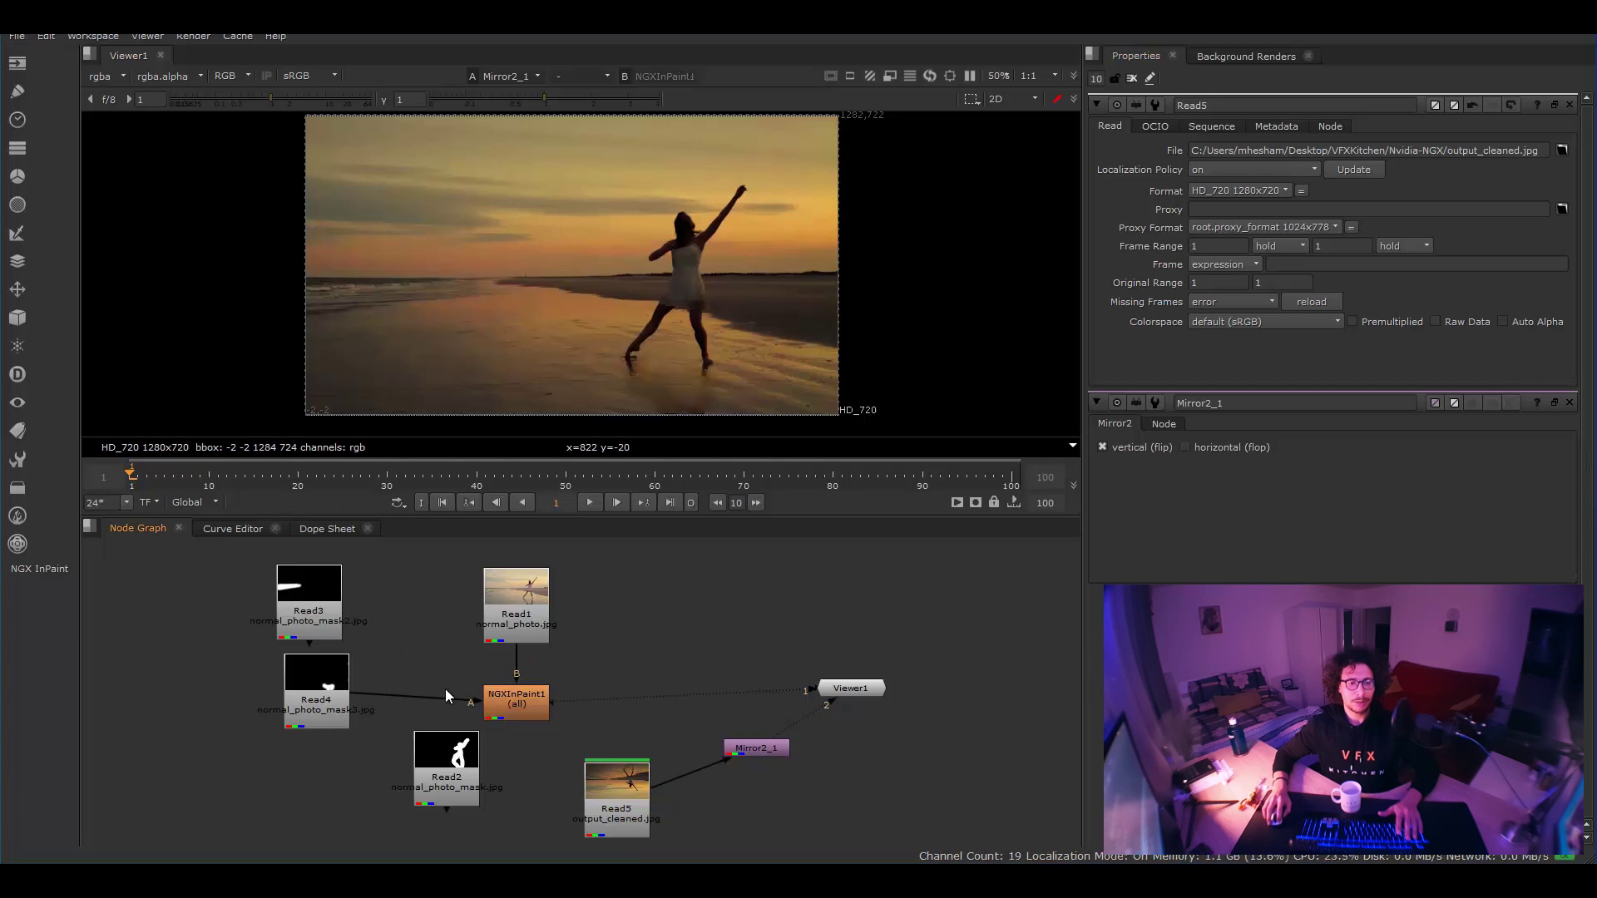
{"action": "left_click_drag", "start_coordinate": [446, 696], "coordinate": [320, 607]}
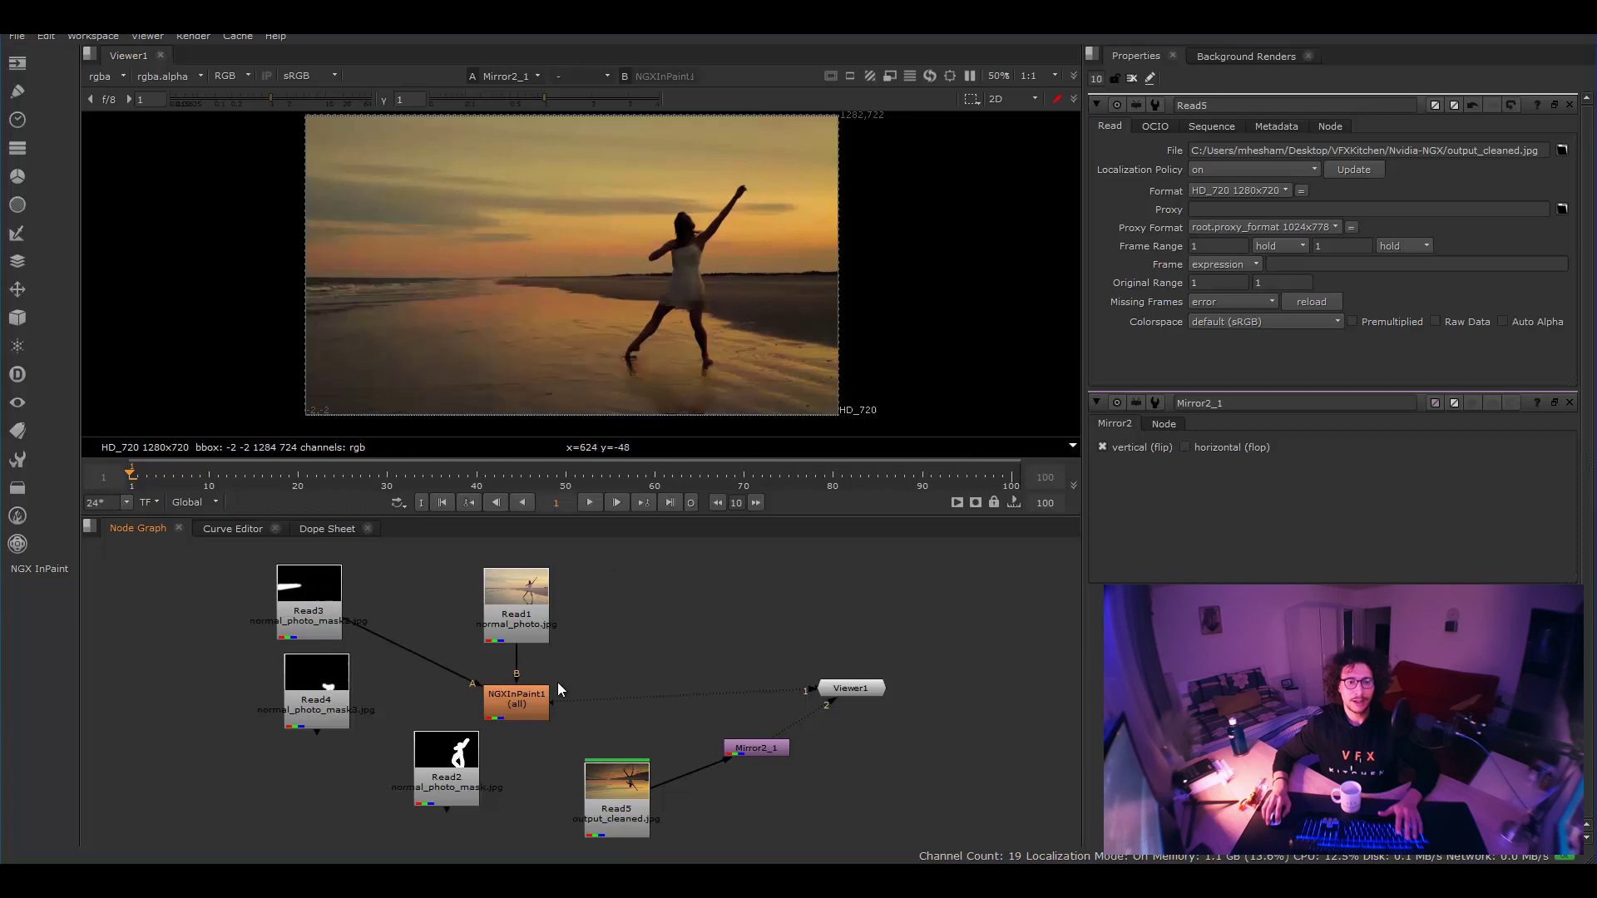
{"action": "left_click", "coordinate": [517, 703]}
{"action": "key", "text": "1"}
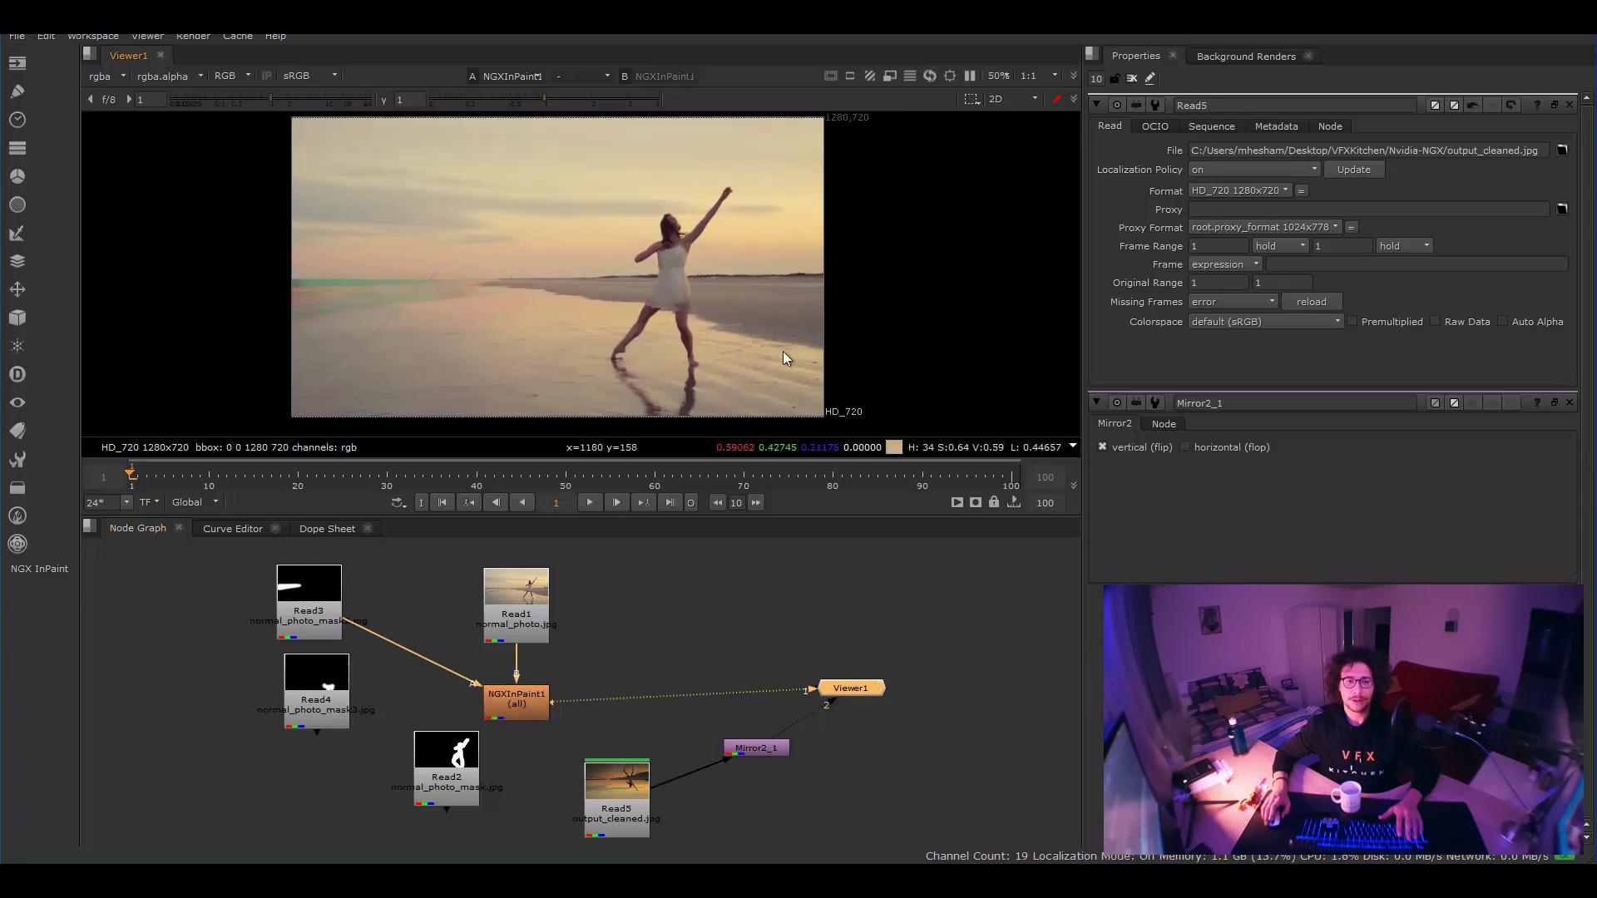
{"action": "middle_click_drag", "start_coordinate": [782, 352], "coordinate": [773, 355]}
{"action": "key", "text": "2"}
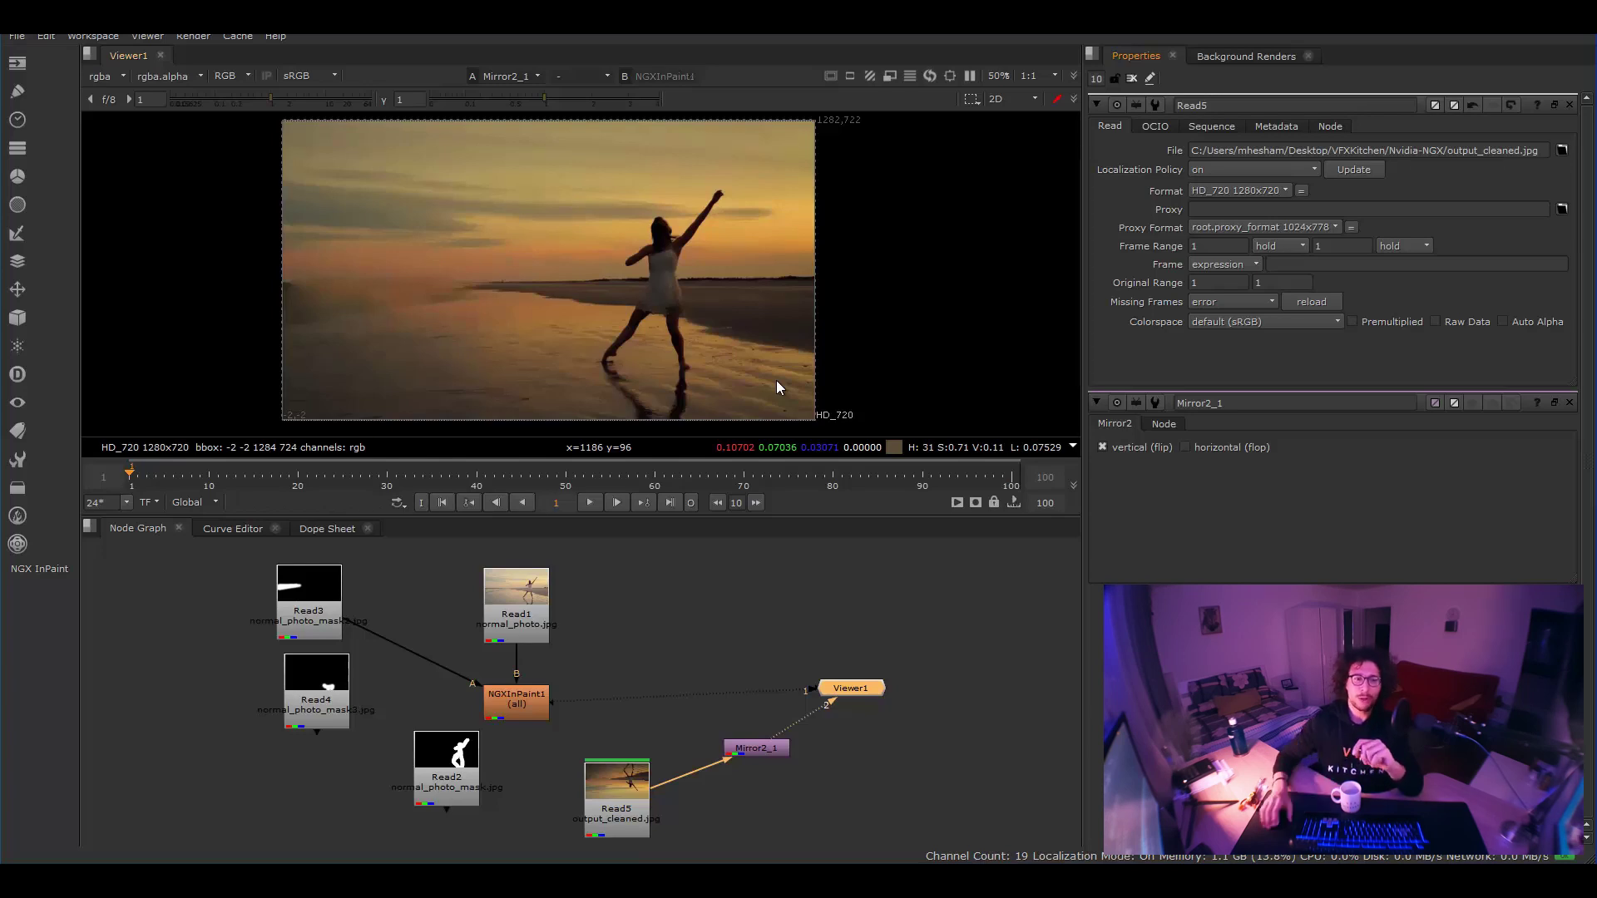
Examine the cleaned Mirror2_1 image up close and compare it with the NGXInPaint1 output
{"action": "middle_click_drag", "start_coordinate": [712, 323], "coordinate": [657, 301]}
{"action": "scroll", "coordinate": [727, 241], "scroll_direction": "up", "scroll_amount": 1}
{"action": "scroll", "coordinate": [728, 242], "scroll_direction": "up", "scroll_amount": 1}
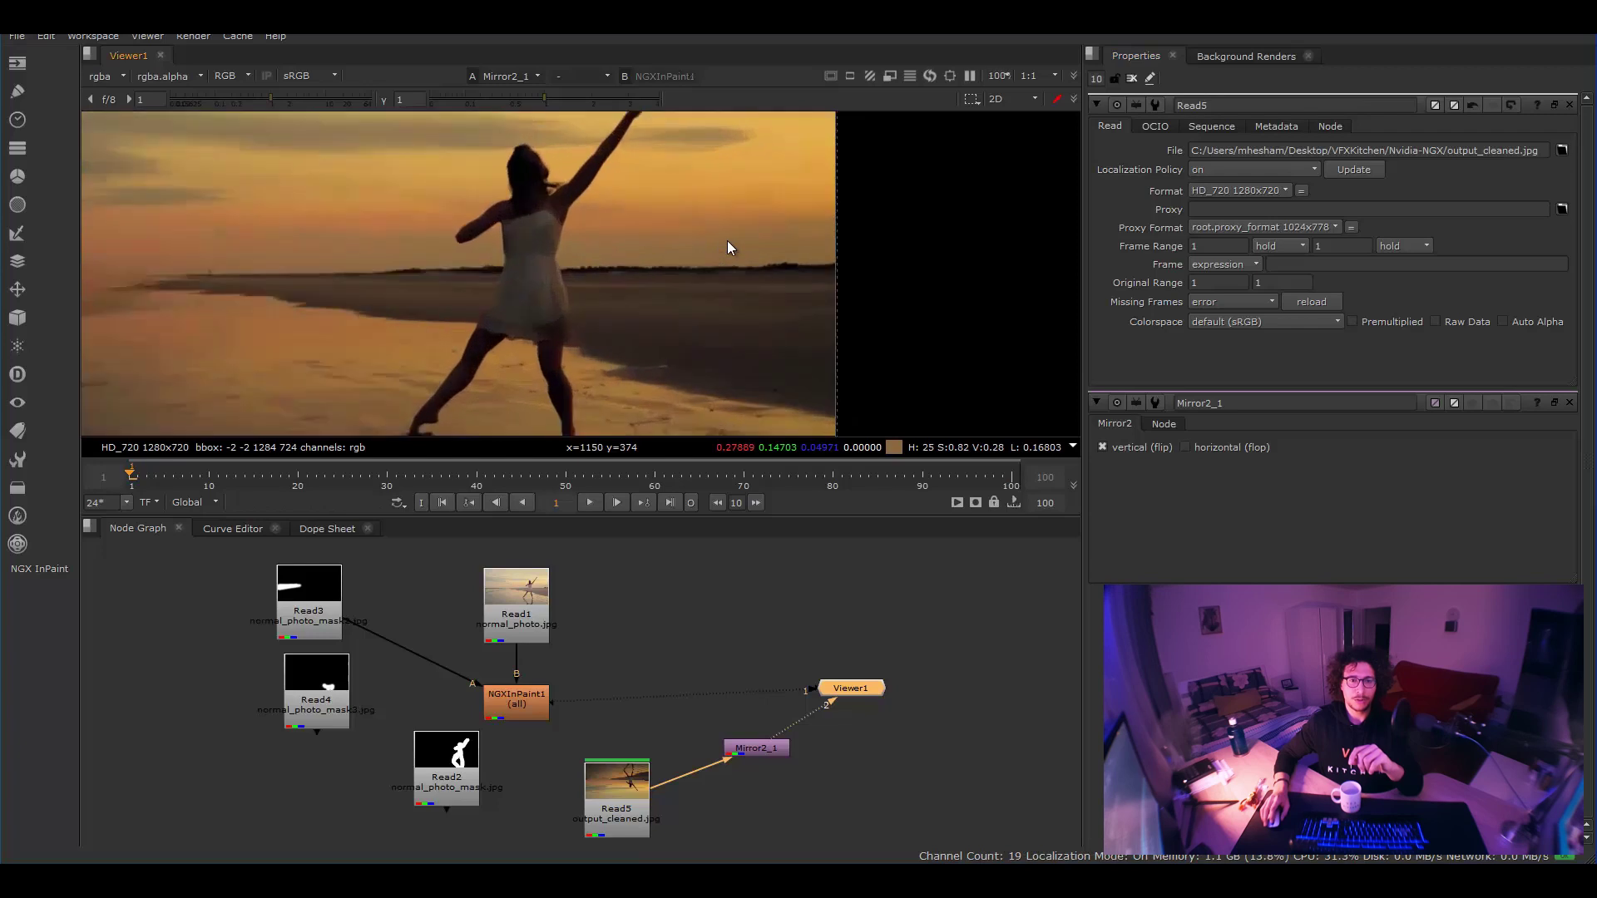
{"action": "scroll", "coordinate": [701, 240], "scroll_direction": "down", "scroll_amount": 3}
{"action": "scroll", "coordinate": [712, 266], "scroll_direction": "up", "scroll_amount": 3}
{"action": "key", "text": "1"}
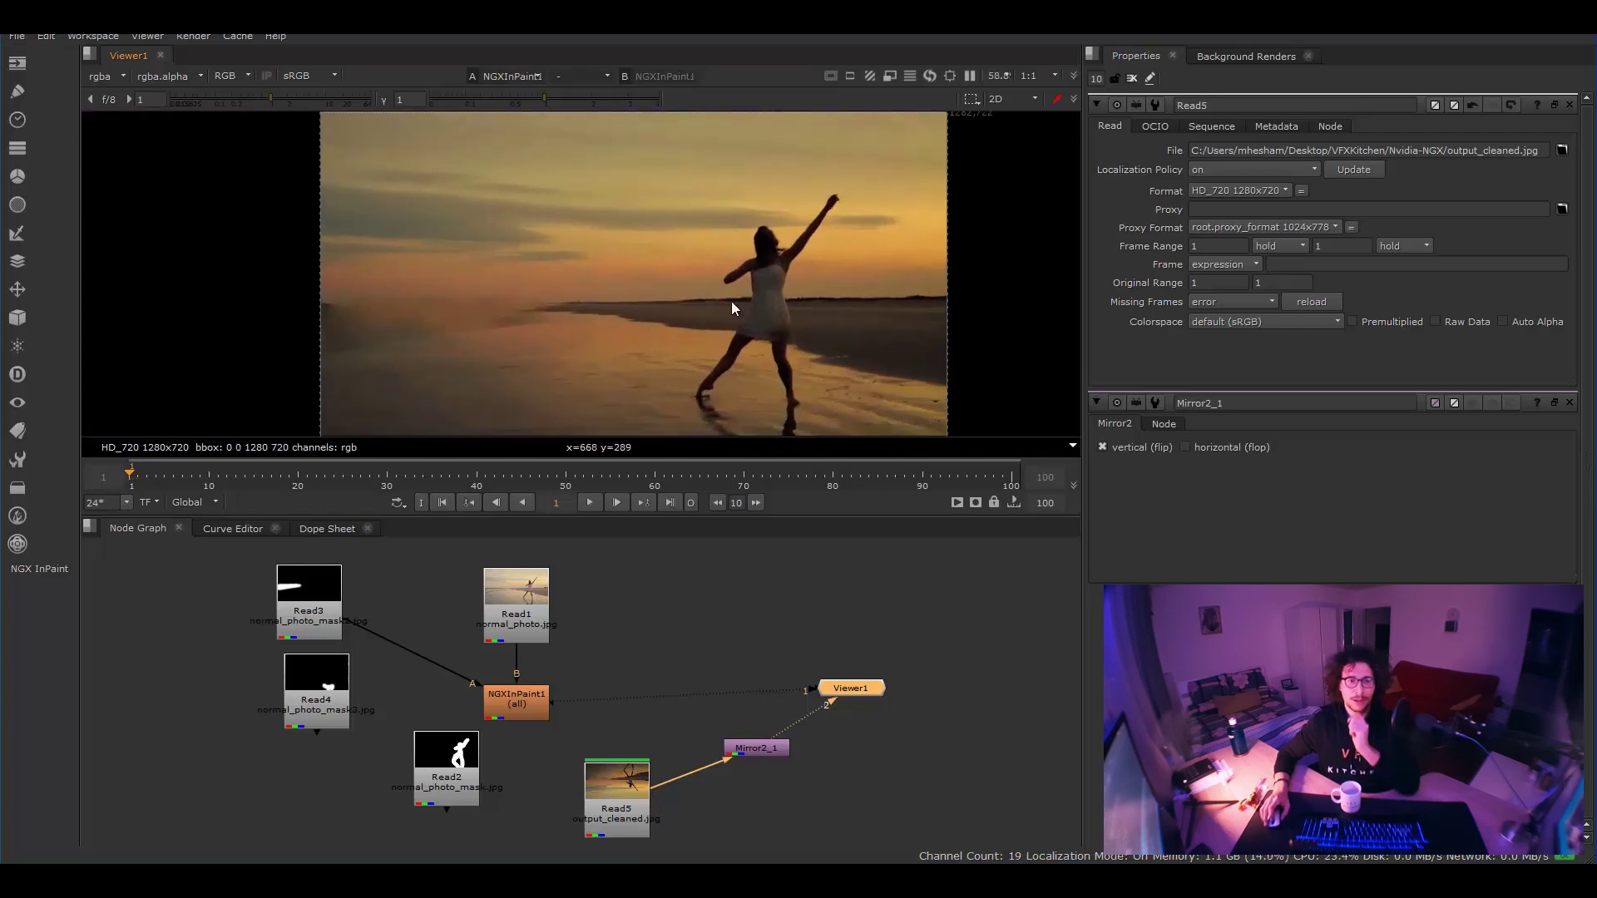
{"action": "middle_click_drag", "start_coordinate": [747, 309], "coordinate": [698, 317]}
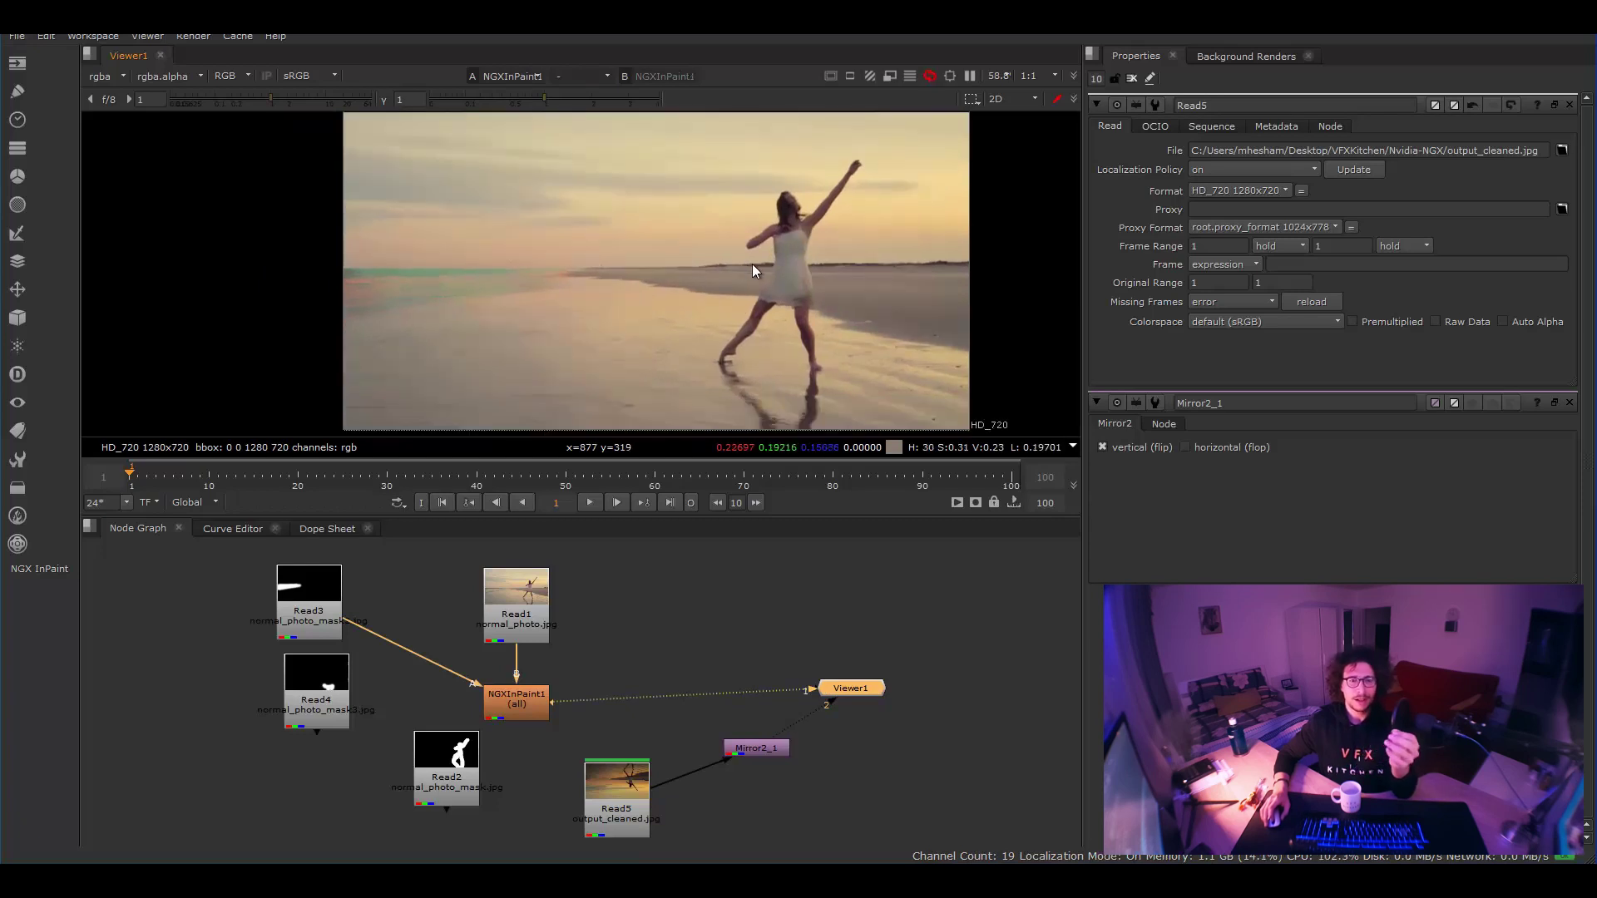
{"action": "middle_click_drag", "start_coordinate": [591, 292], "coordinate": [550, 300]}
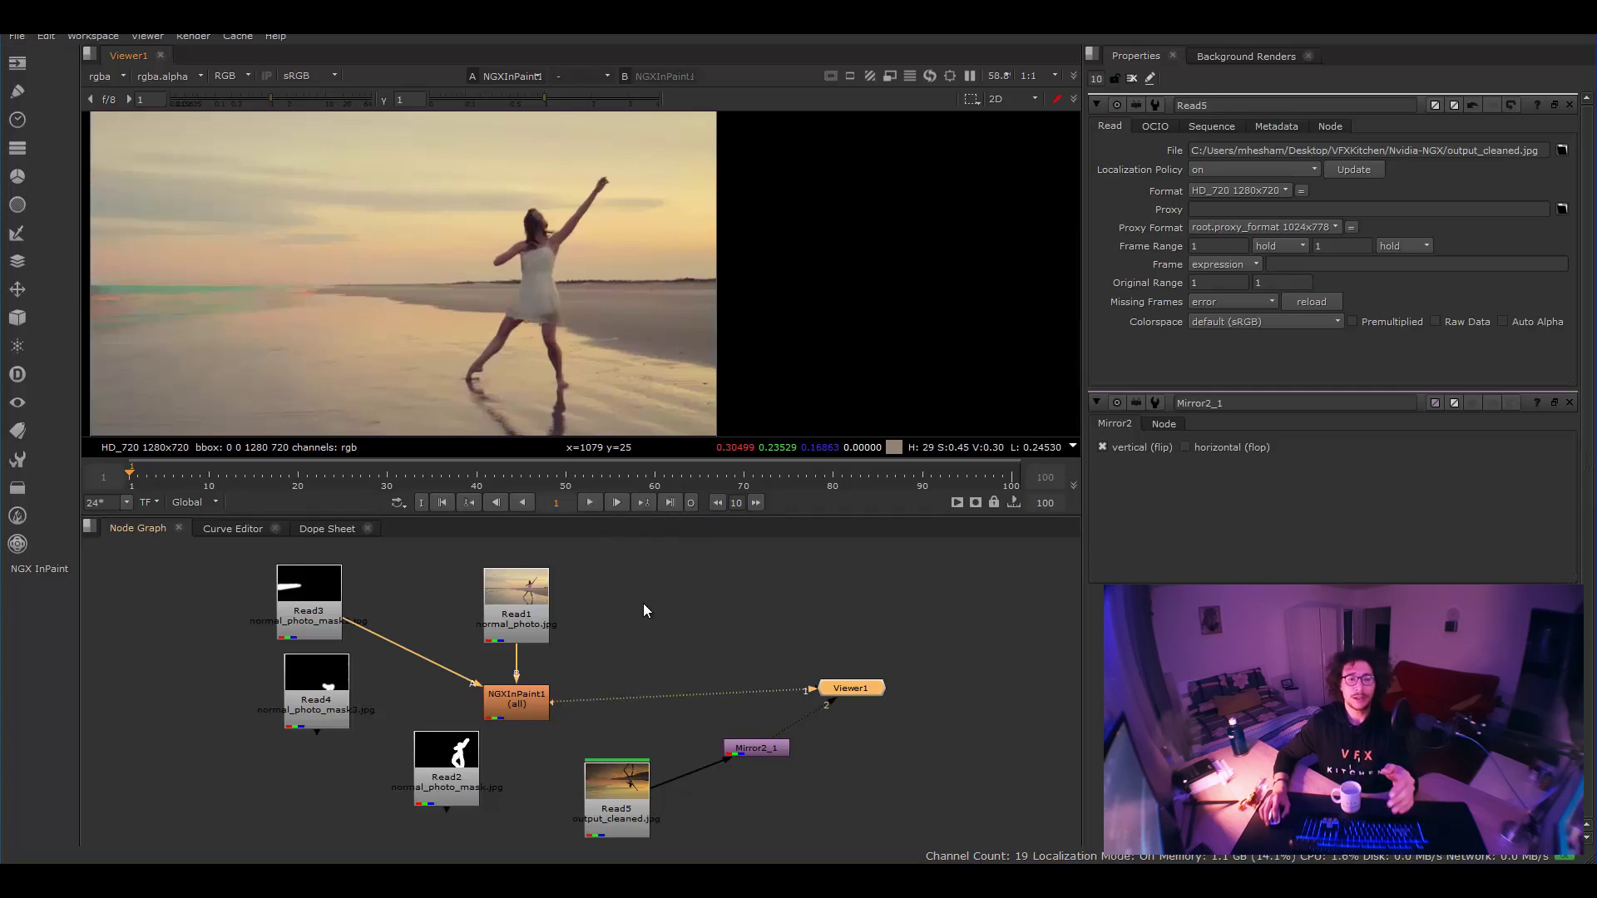
{"action": "middle_click_drag", "start_coordinate": [533, 321], "coordinate": [657, 313]}
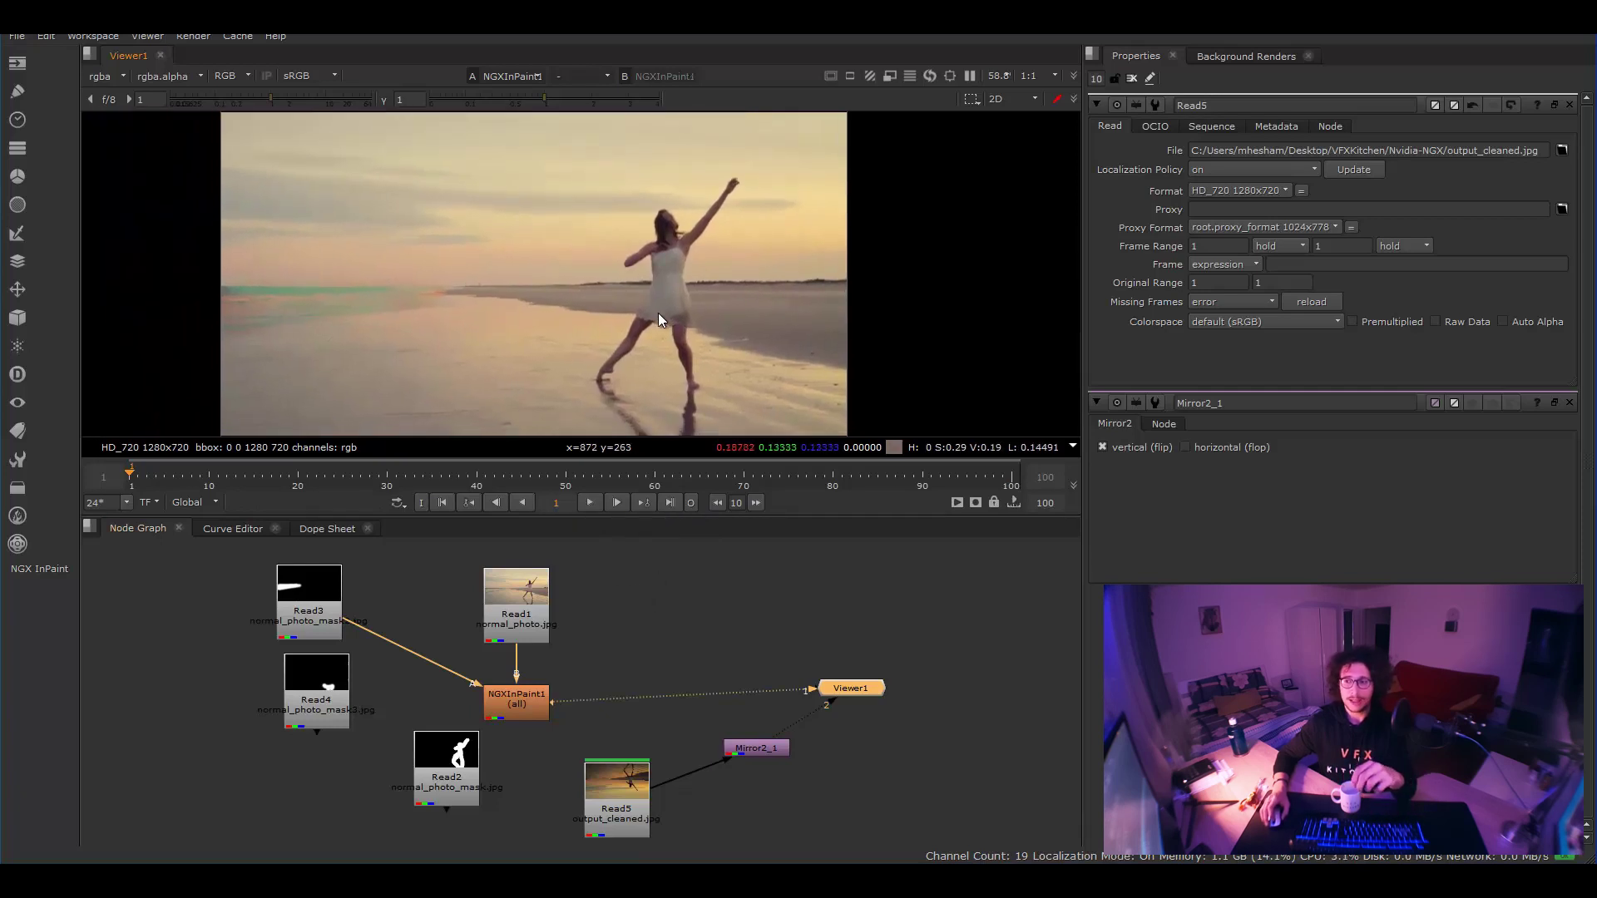